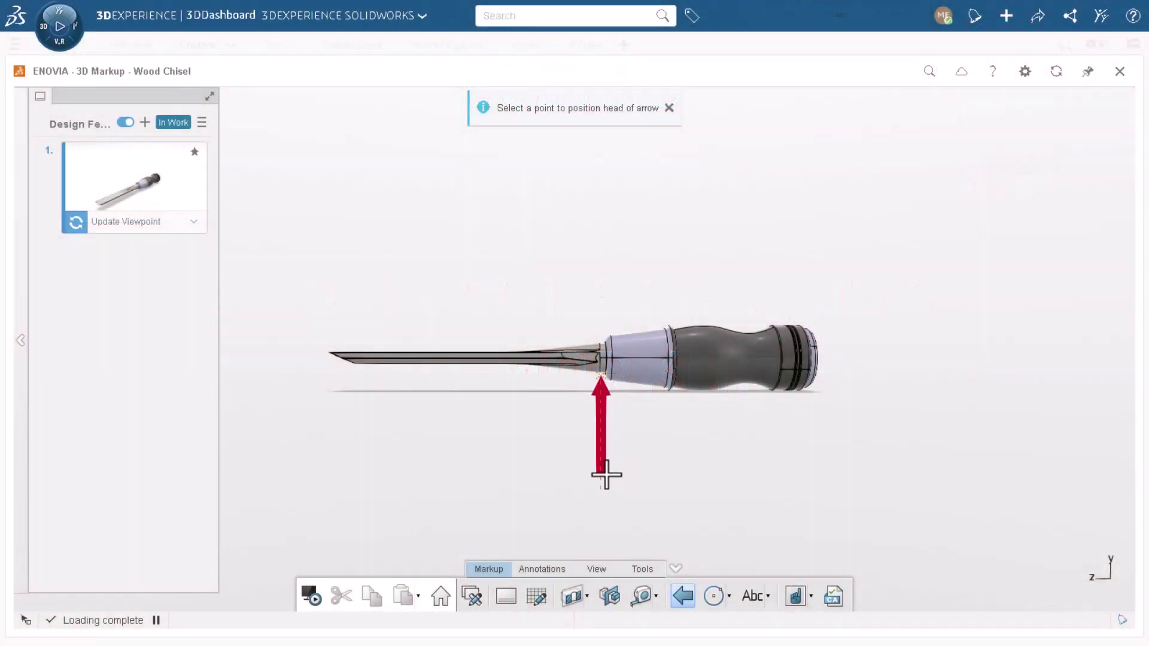
Finish the arrow at the ferrule and place the 'What is the center of gravity?' note above it.
left_click(601, 471)
left_click(767, 596)
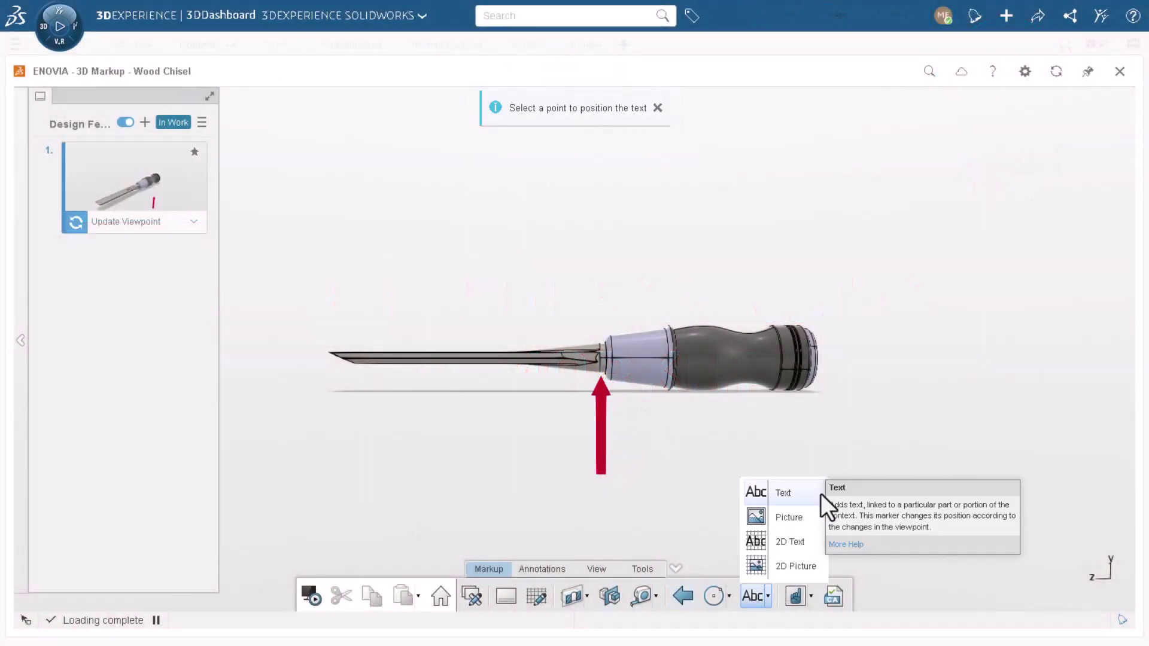
left_click(782, 493)
left_click(604, 343)
type("What is the center of gravity?")
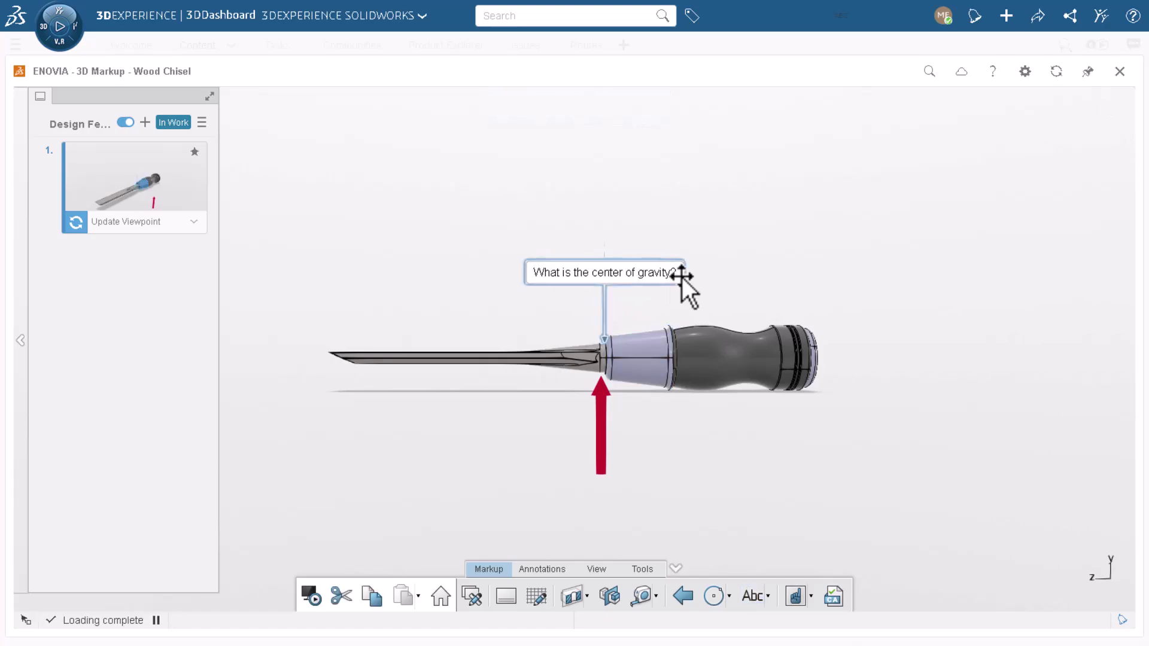
Make the note's text red in Graphic Properties.
left_click(832, 226)
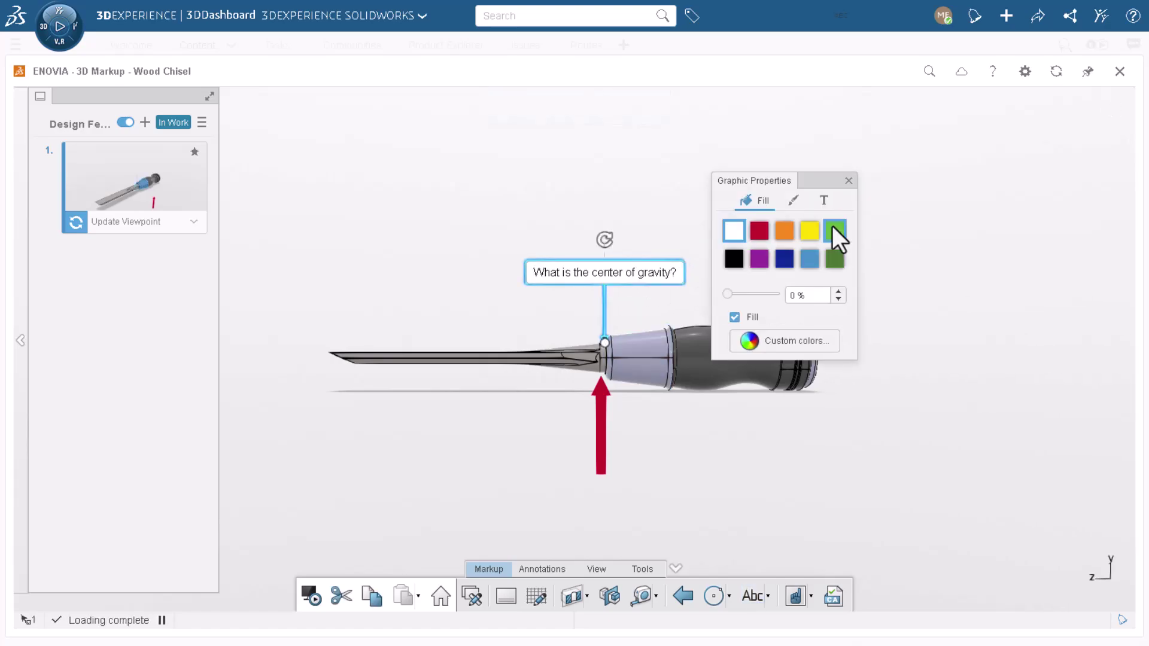
left_click(819, 201)
left_click(760, 233)
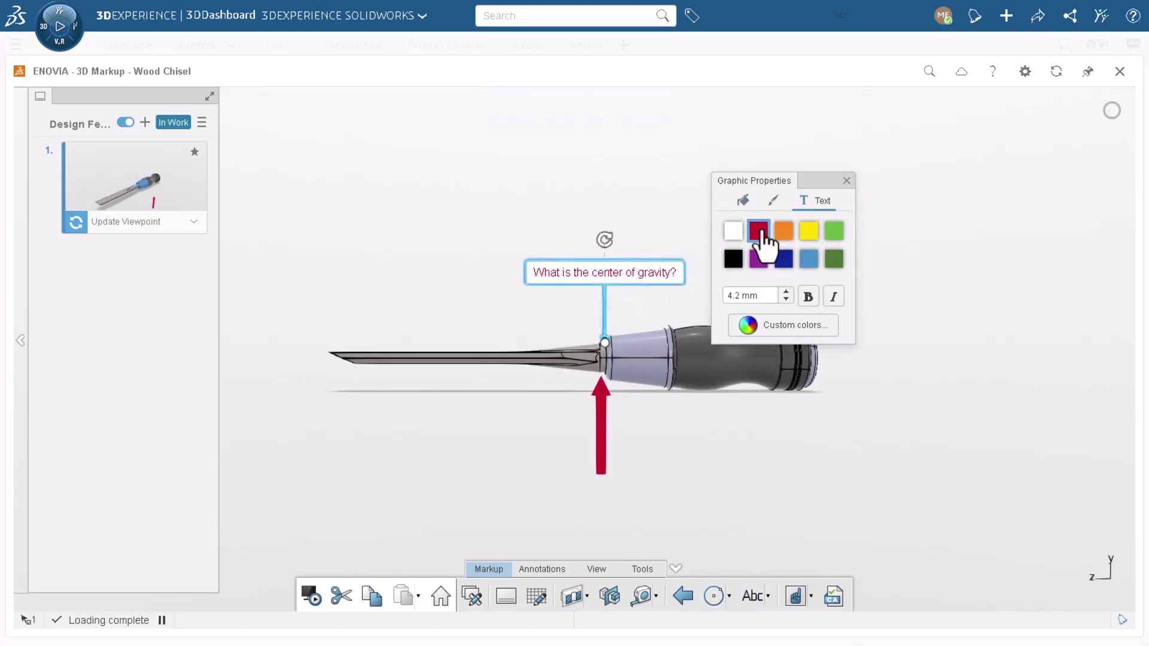
left_click(846, 180)
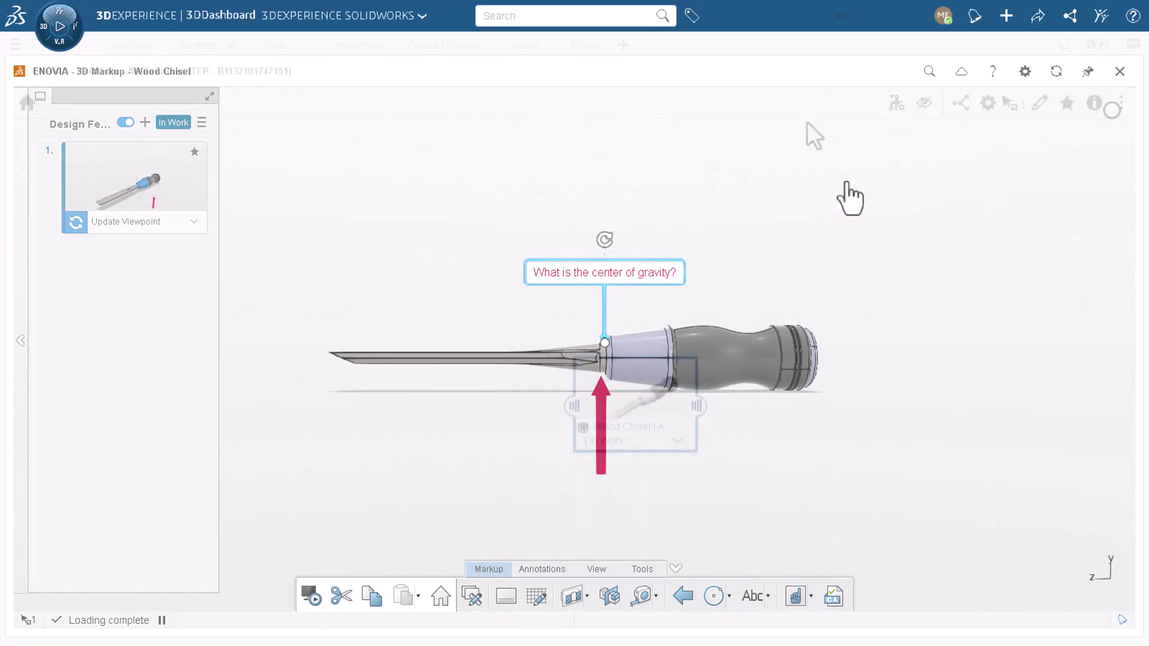
left_click(664, 581)
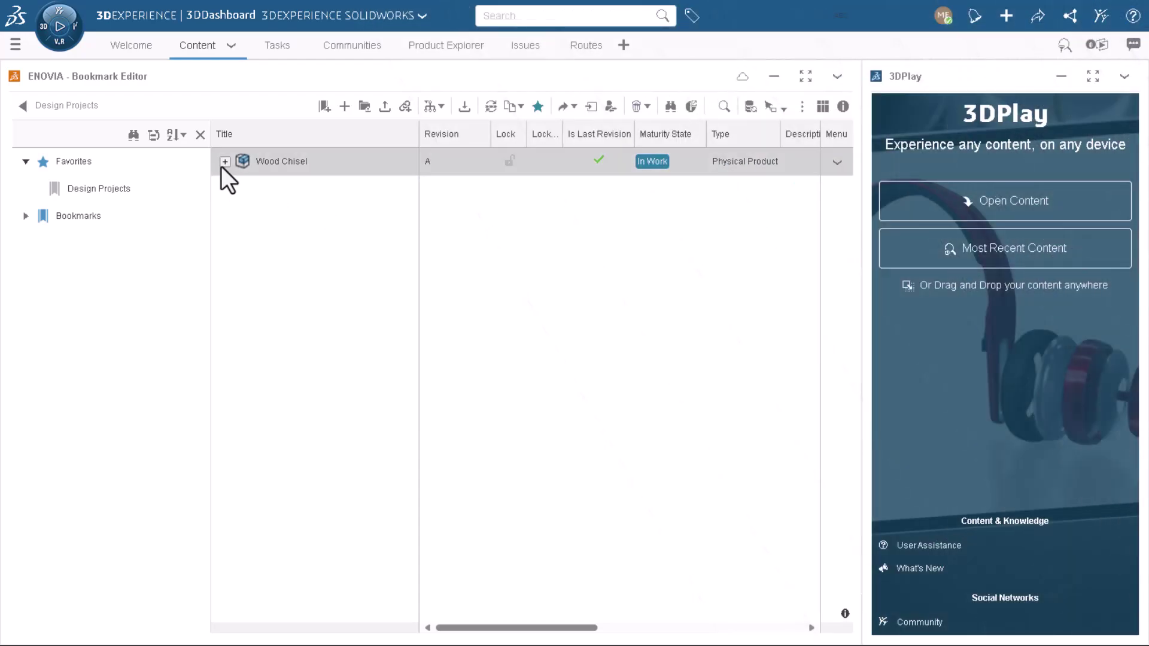
Expand Wood Chisel to list its four parts, then open the product in 3D Markup.
left_click(224, 162)
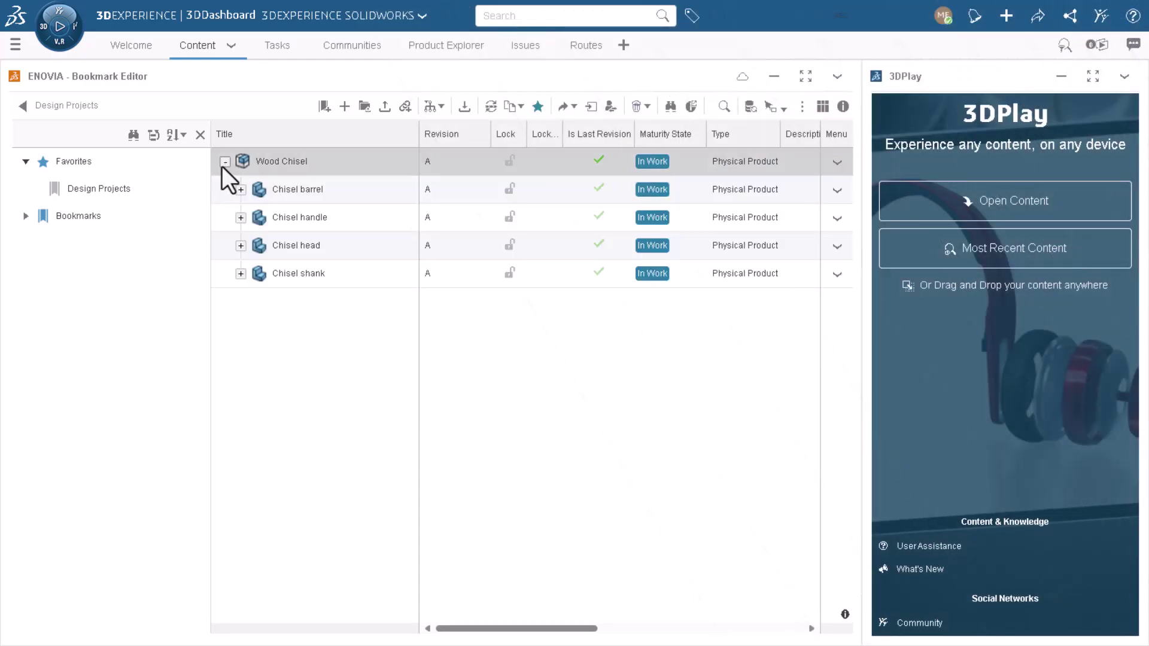
right_click(352, 164)
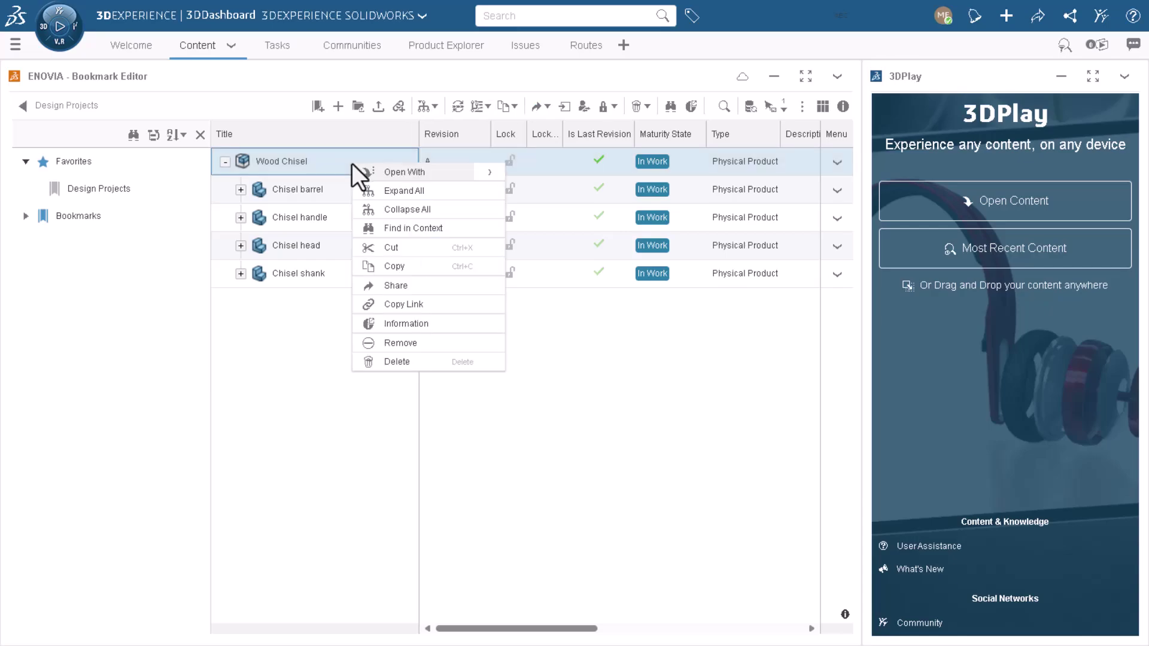
mouse_move(413, 171)
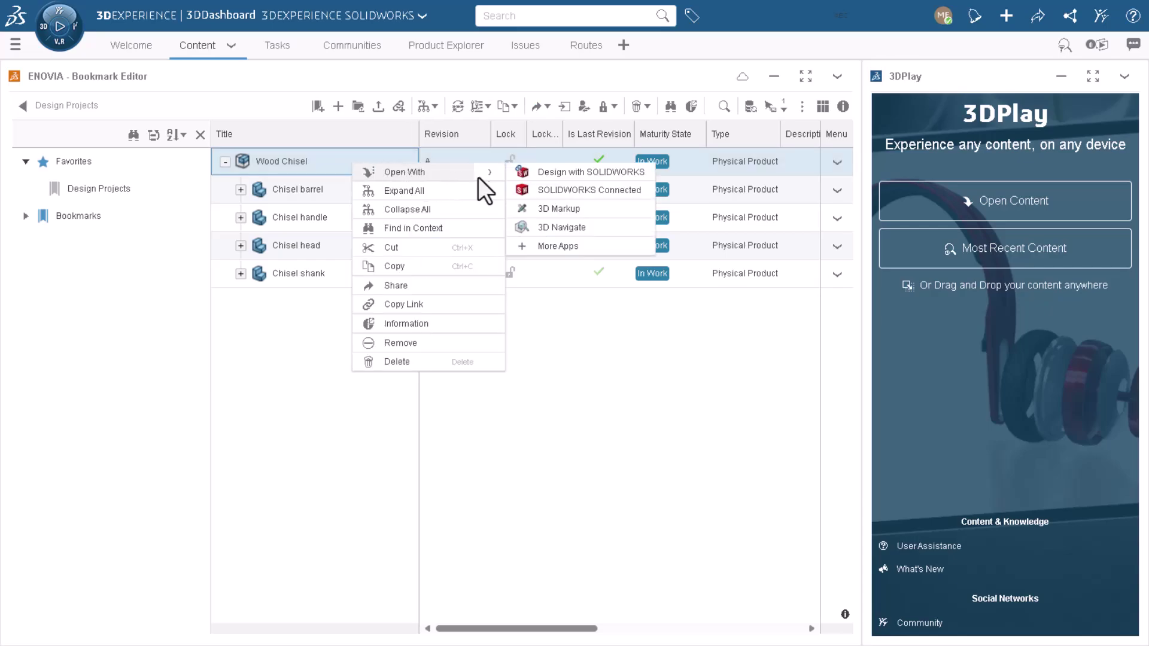
left_click(603, 208)
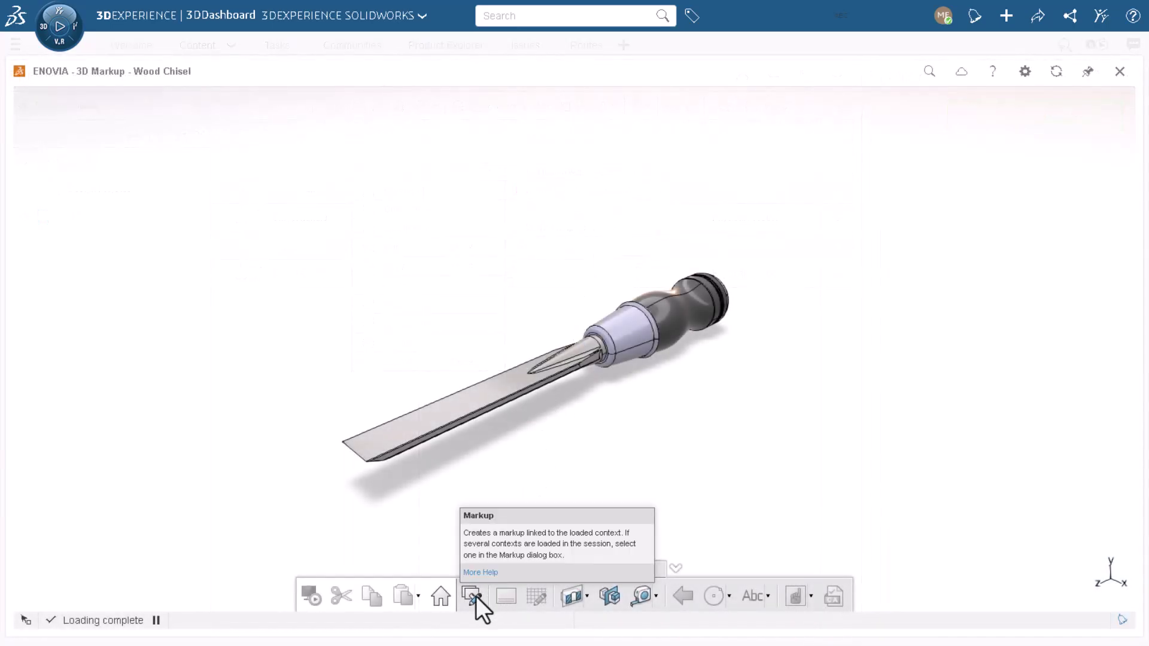
Create the 'Design Feedback' markup and set the View Modes scene ambience to White Review.
left_click(476, 596)
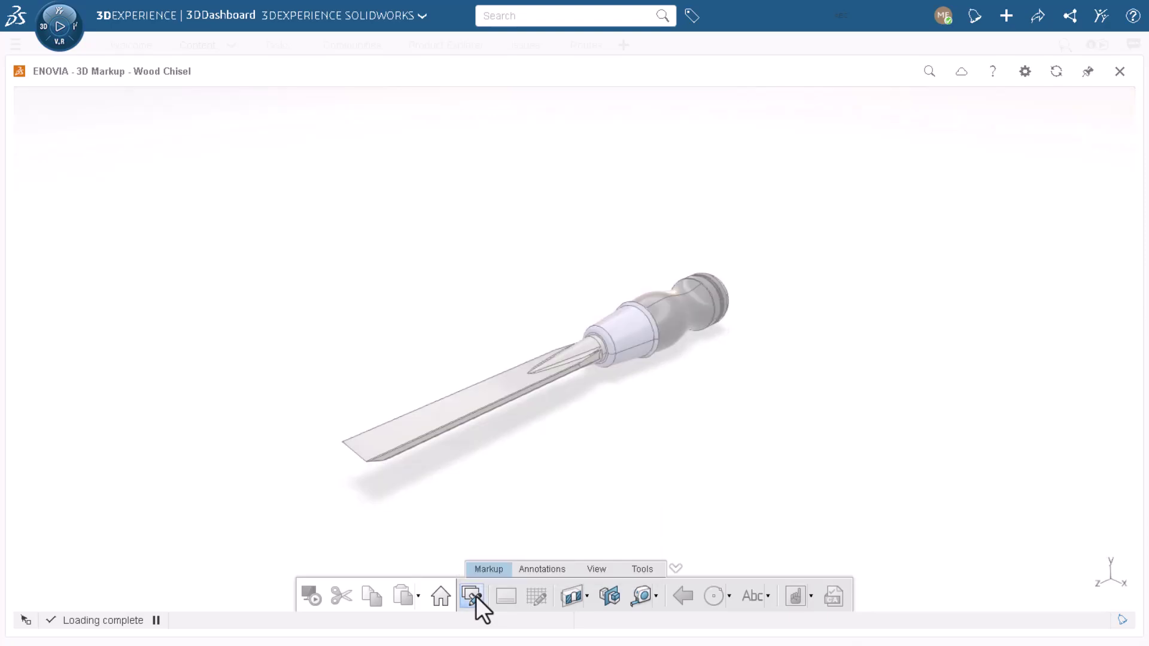
type("Design Feedback")
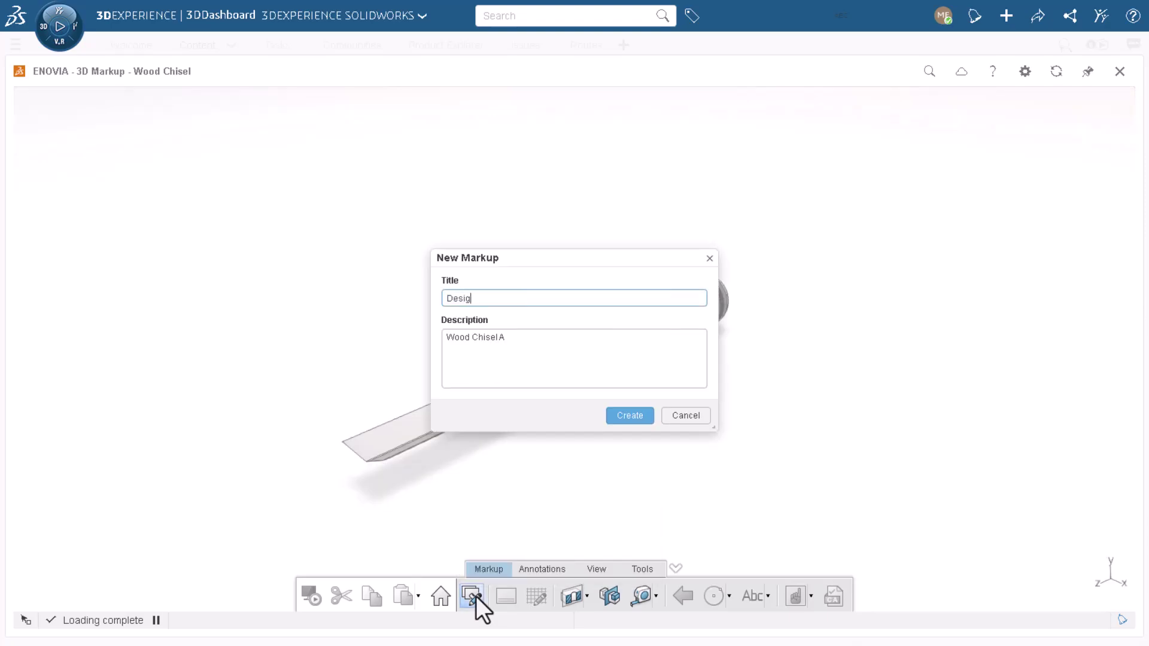
left_click(630, 416)
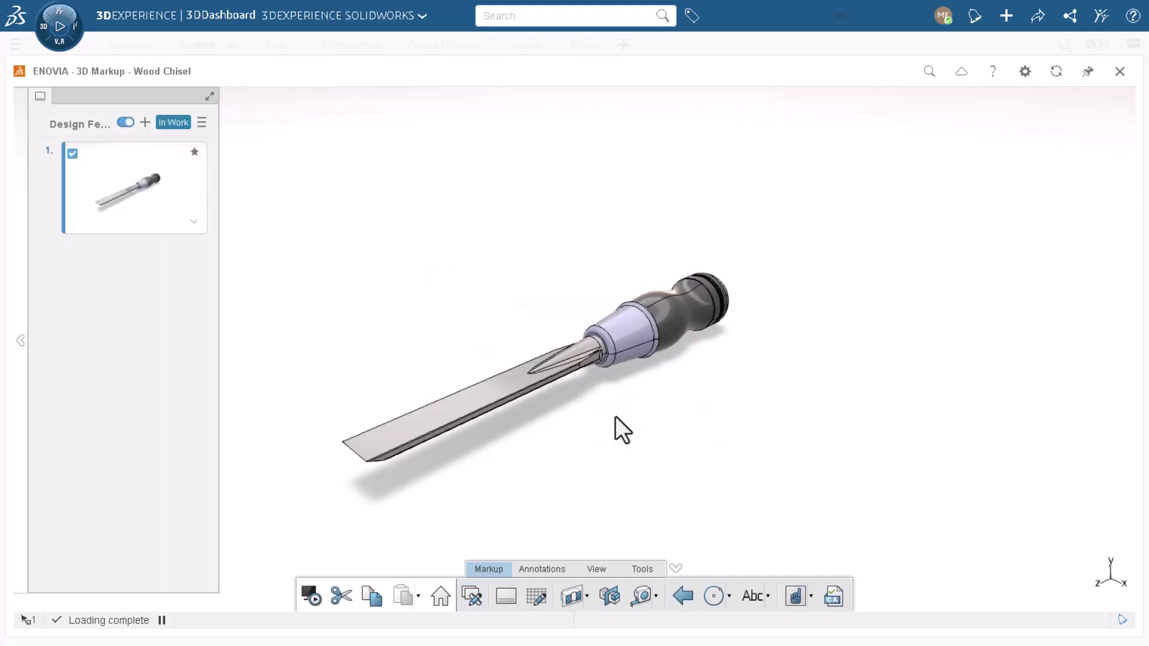
left_click(596, 569)
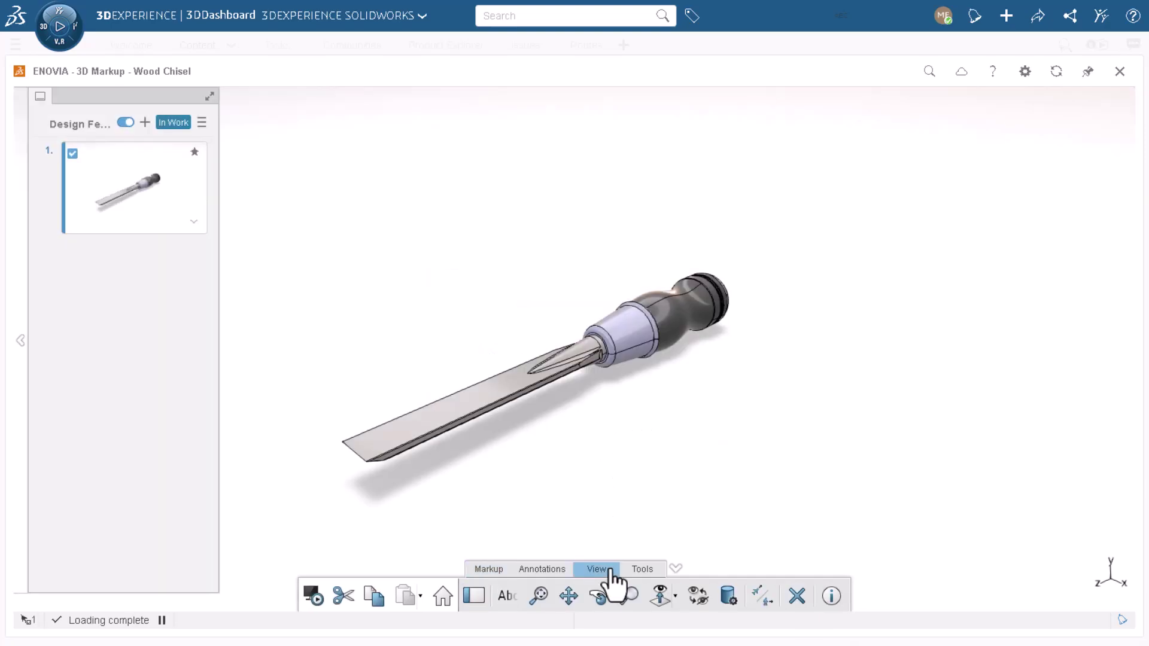
left_click(728, 596)
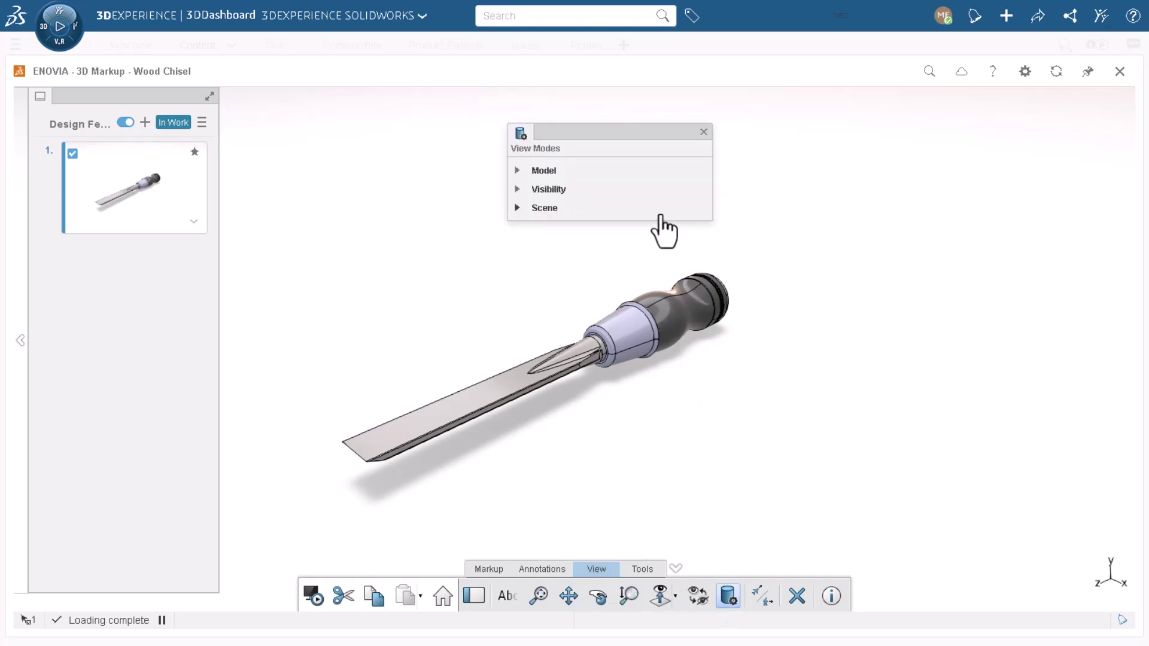
left_click(517, 208)
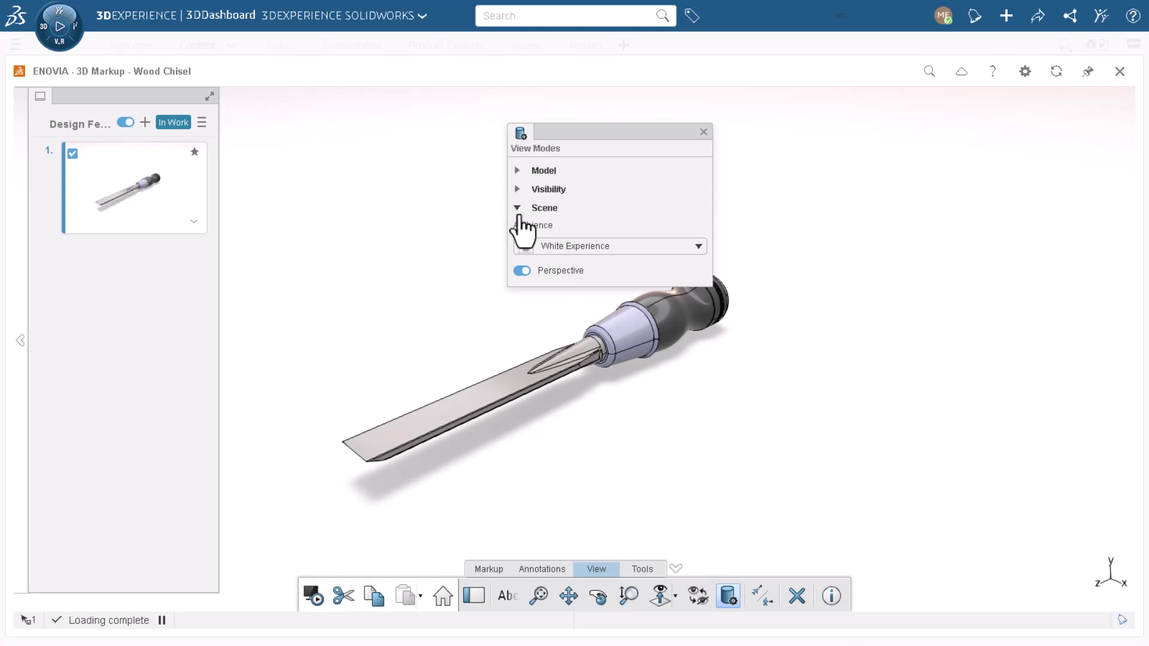
left_click(611, 246)
left_click(610, 299)
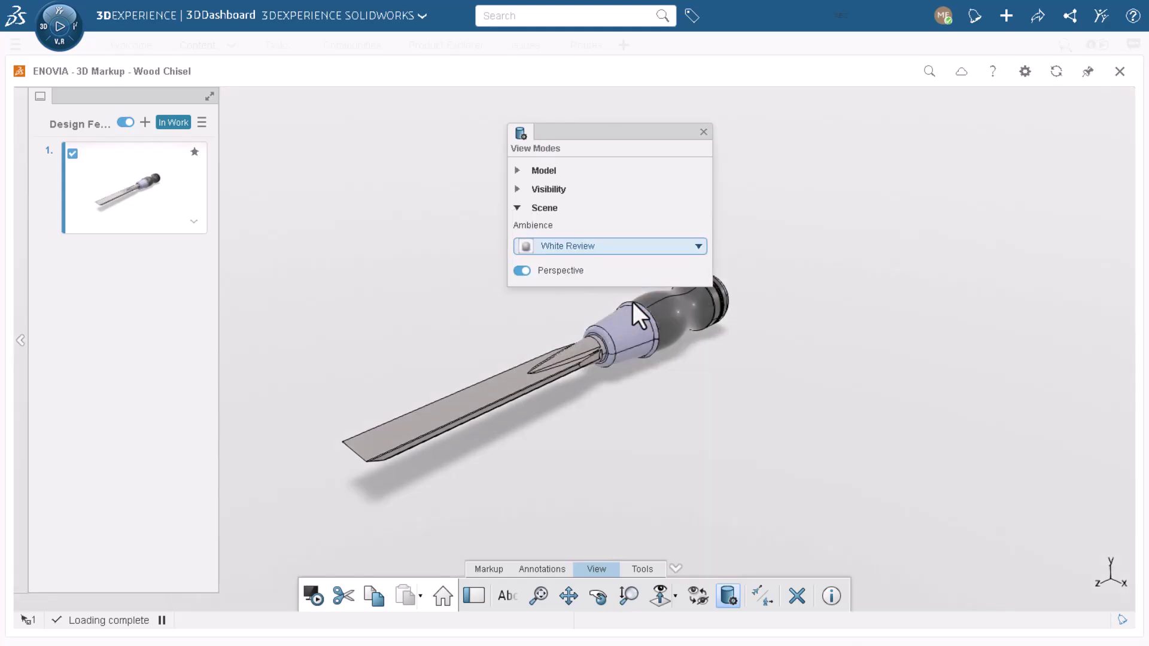
left_click(704, 134)
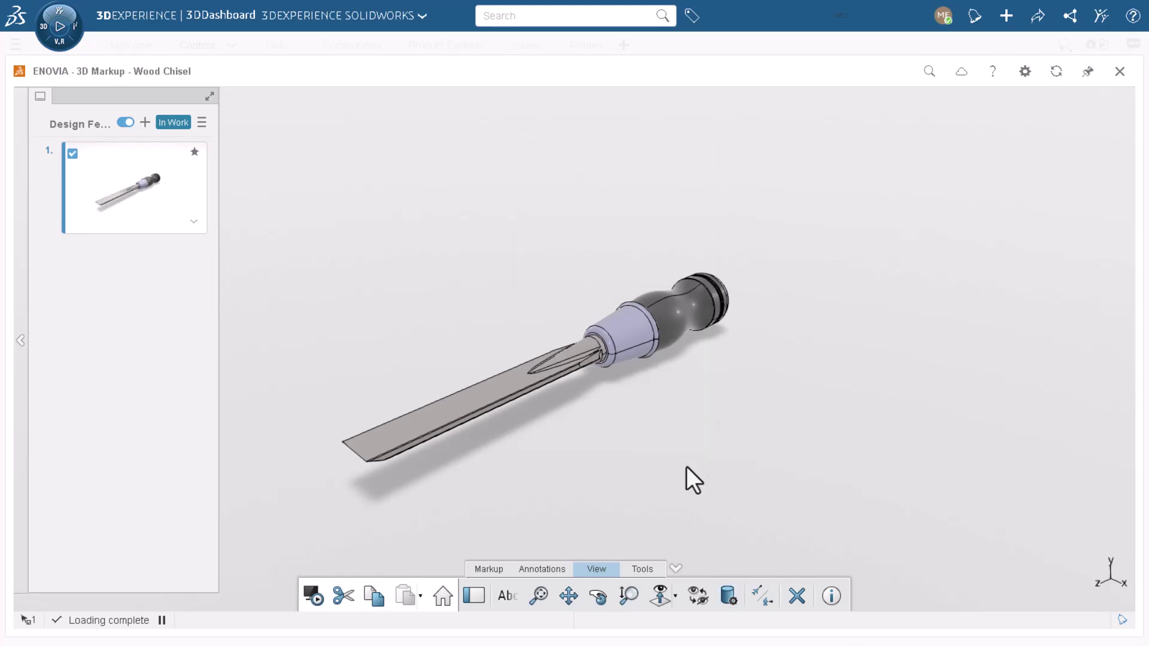
Show the chisel from the right side and draw an arrow pointing up at the ferrule.
left_click(676, 598)
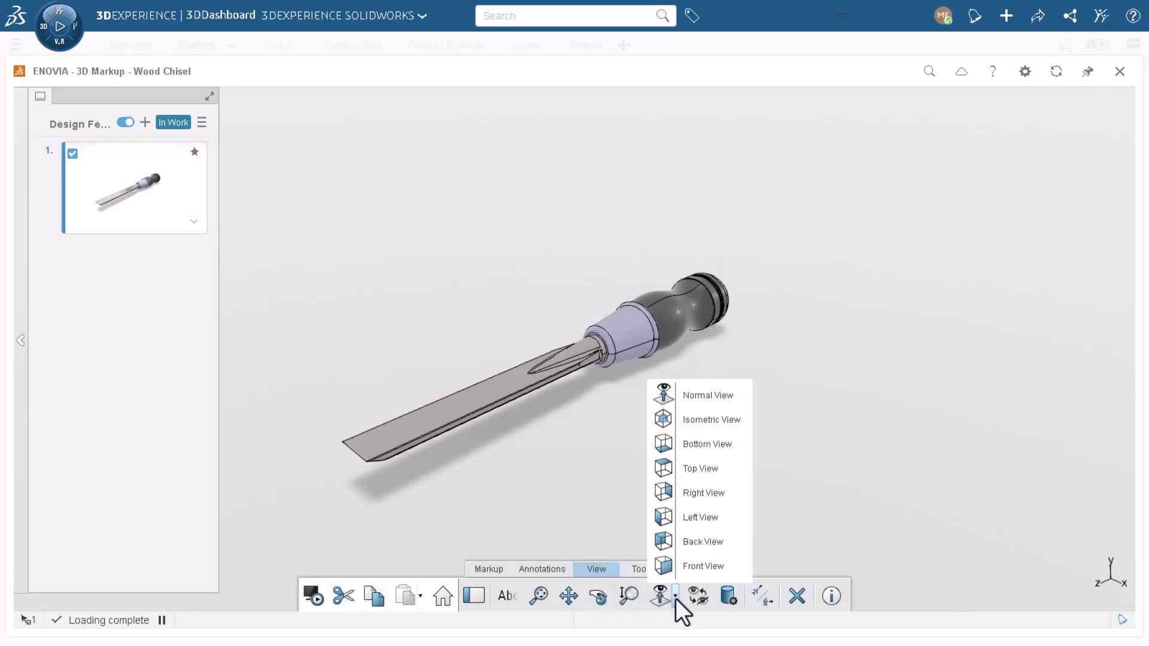
left_click(731, 490)
left_click(488, 569)
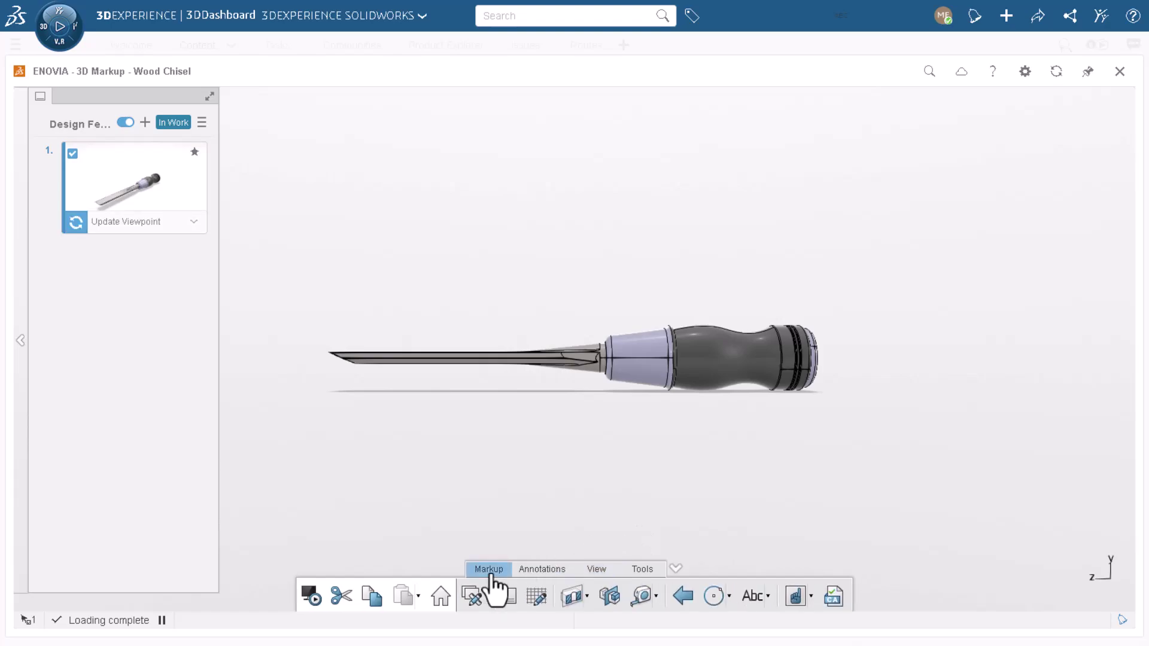
left_click(684, 597)
left_click(603, 379)
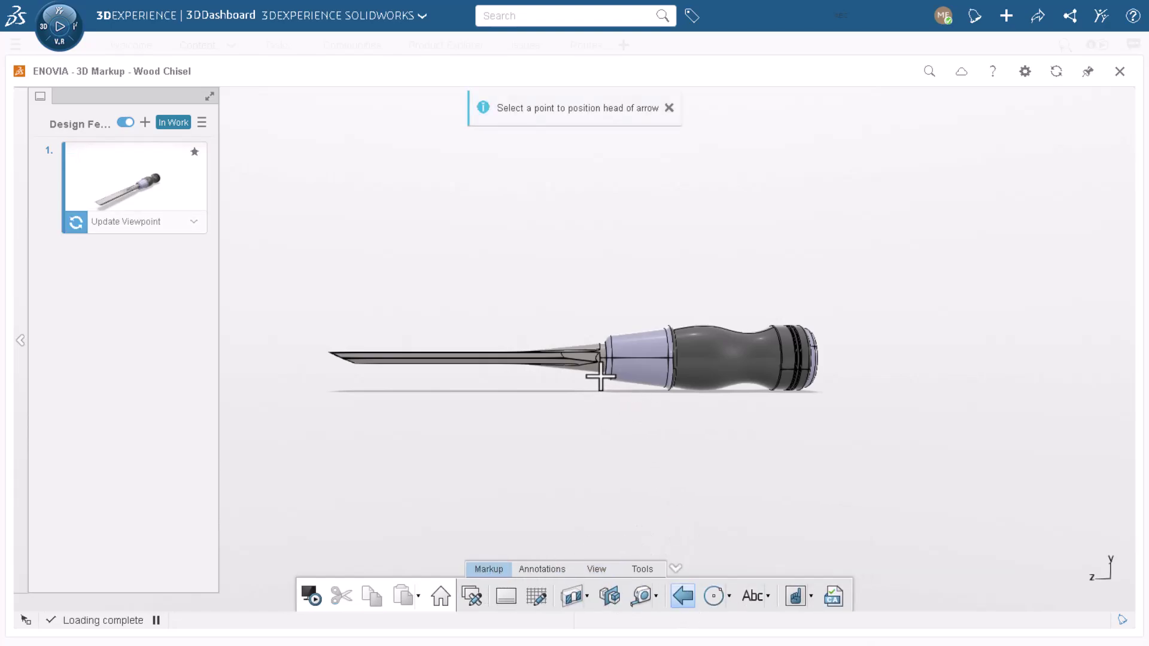
left_click(618, 471)
Place the center-of-gravity question above the ferrule and make its text red.
left_click(761, 596)
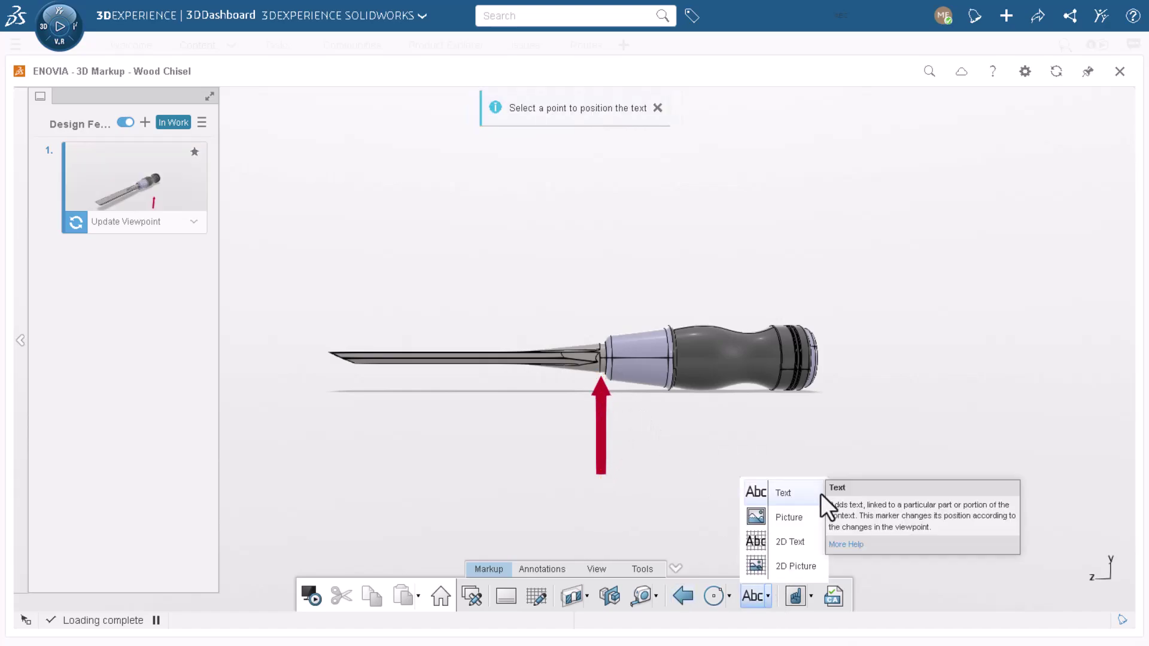
left_click(790, 490)
left_click(605, 351)
type("What is the center of gravity?")
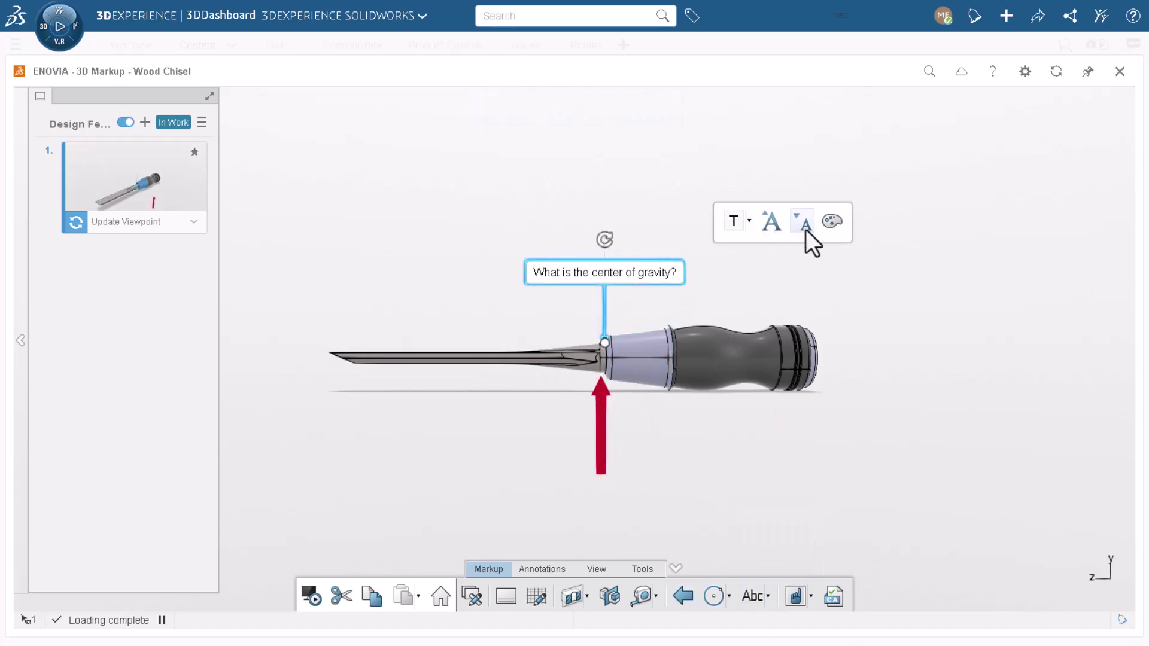
left_click(832, 221)
left_click(823, 201)
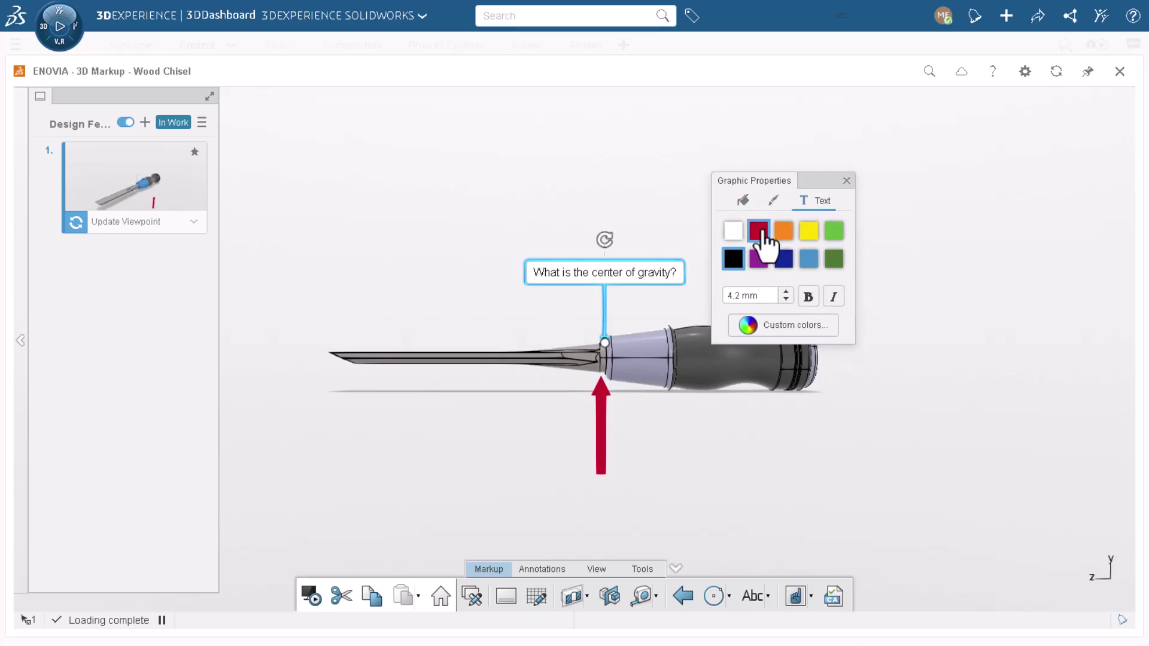
left_click(759, 233)
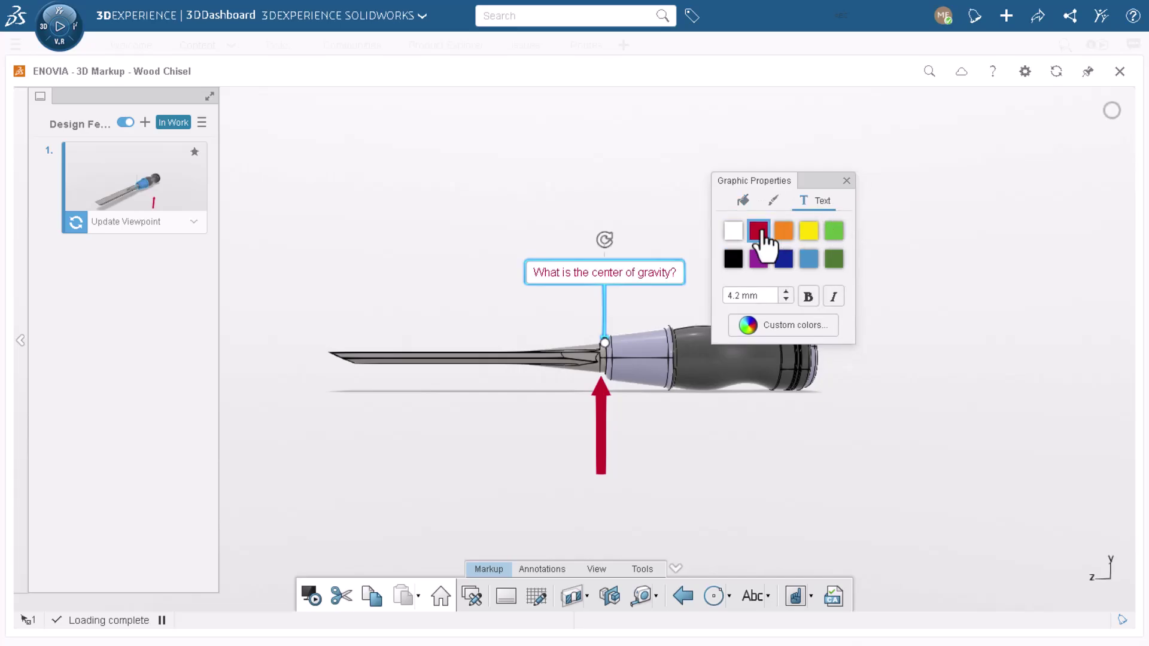
left_click(846, 180)
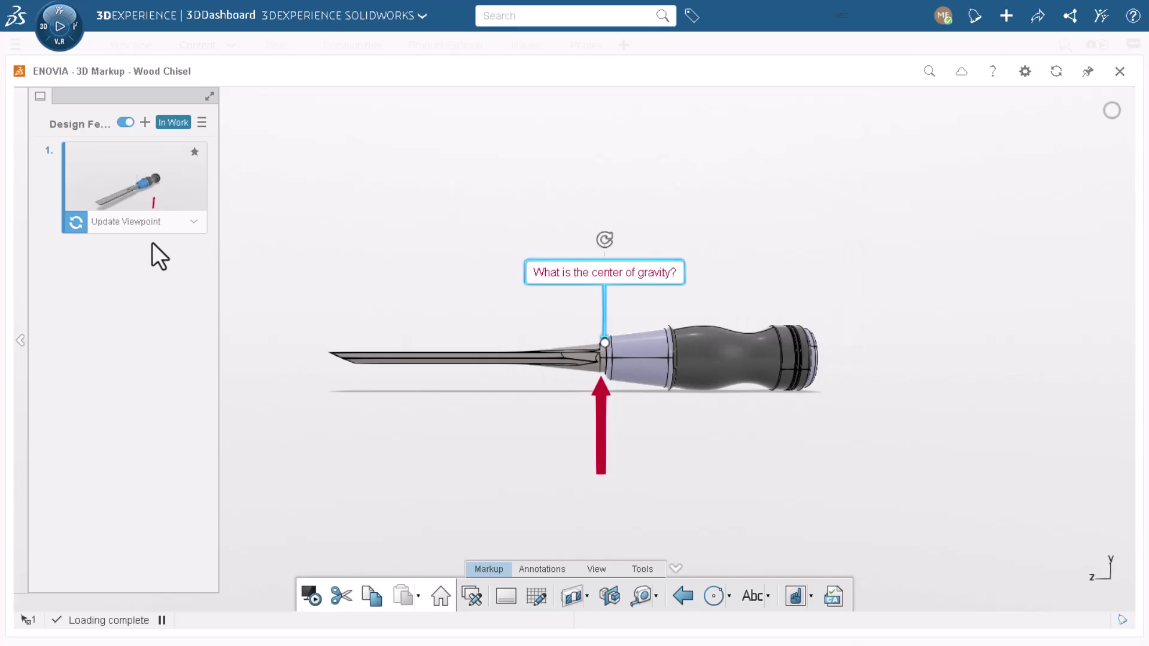
mouse_move(127, 222)
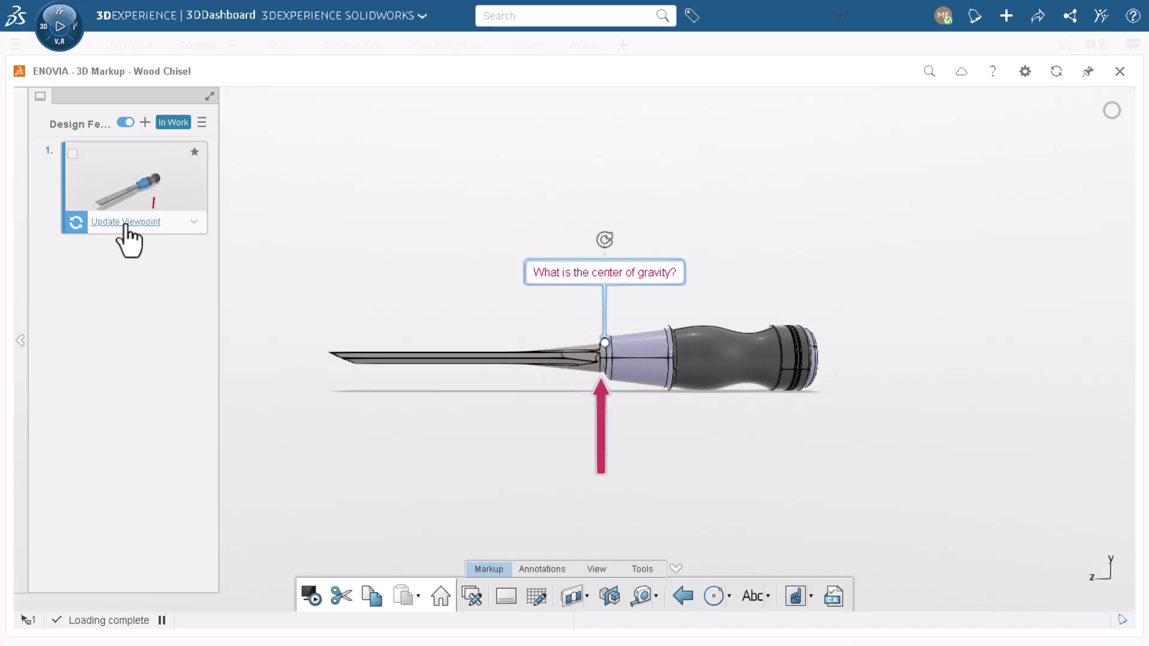
Save slide 1's viewpoint, add slide 2, and hide the ferrule and the handle.
left_click(126, 221)
left_click(144, 122)
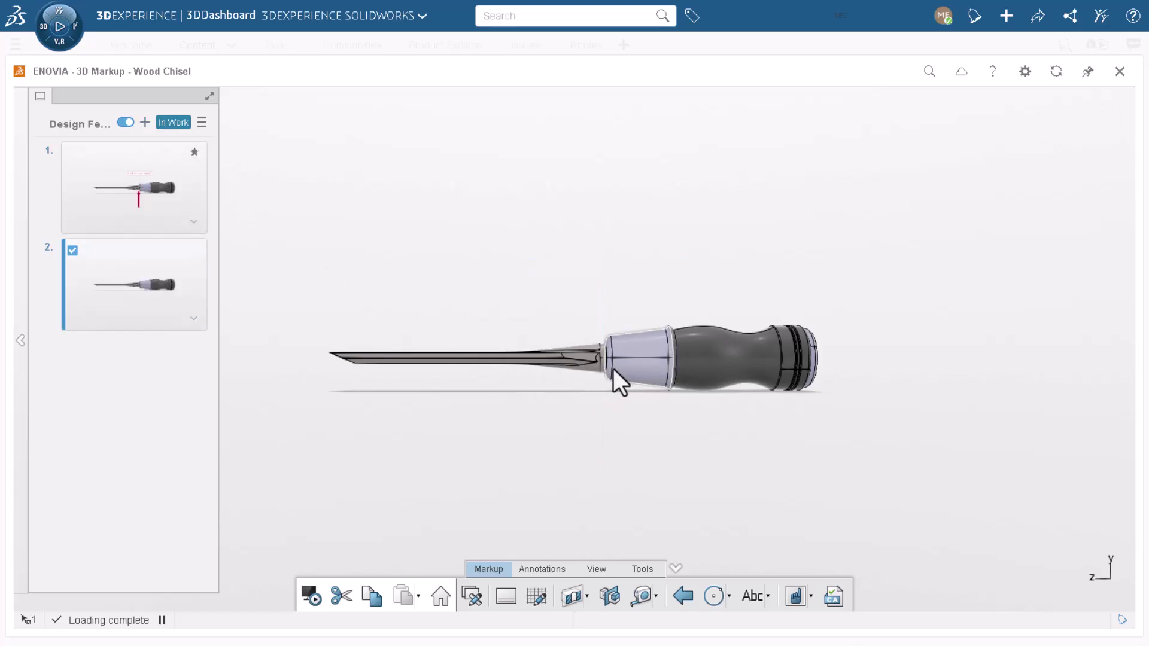
left_click(629, 366)
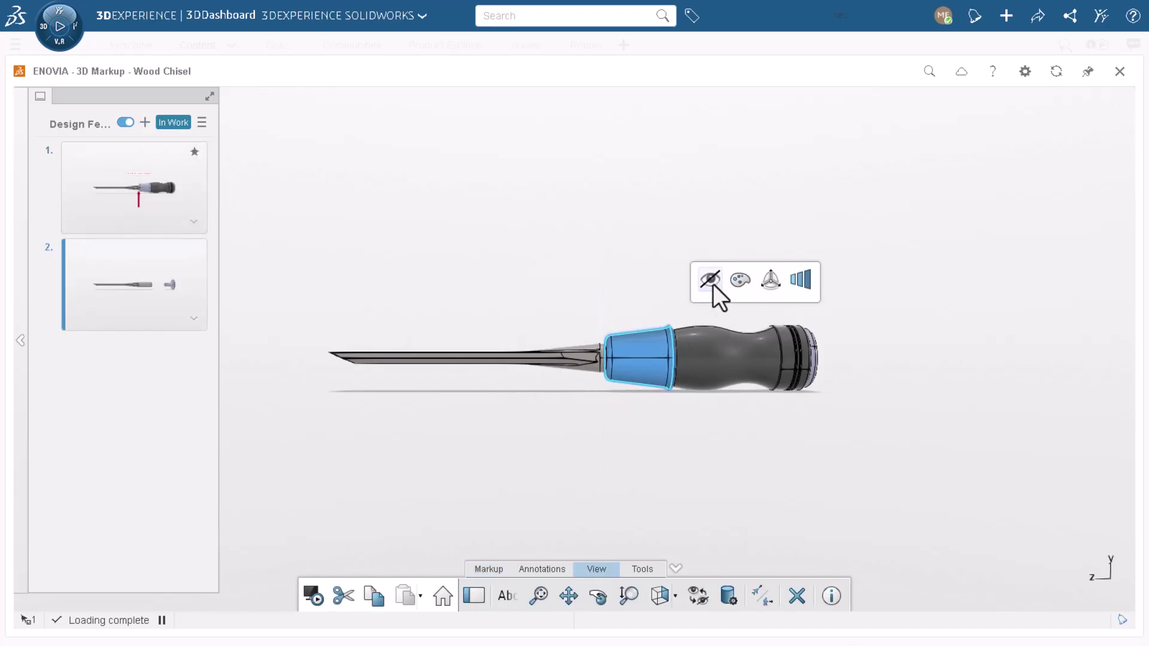
left_click(713, 283)
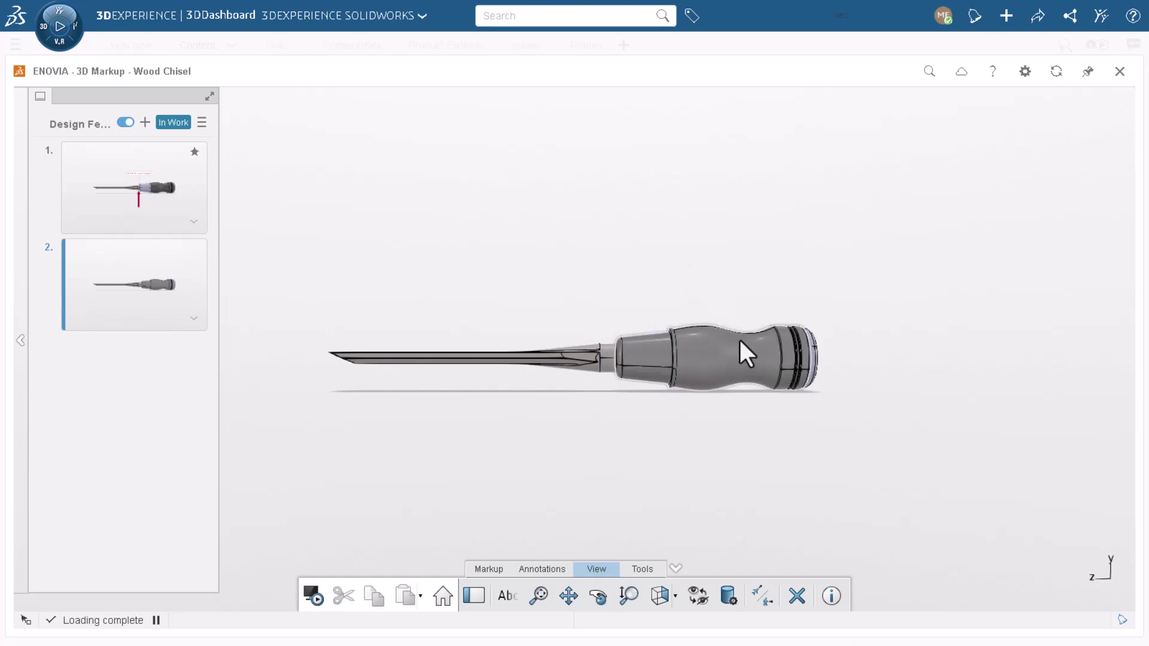
left_click(738, 337)
left_click(795, 293)
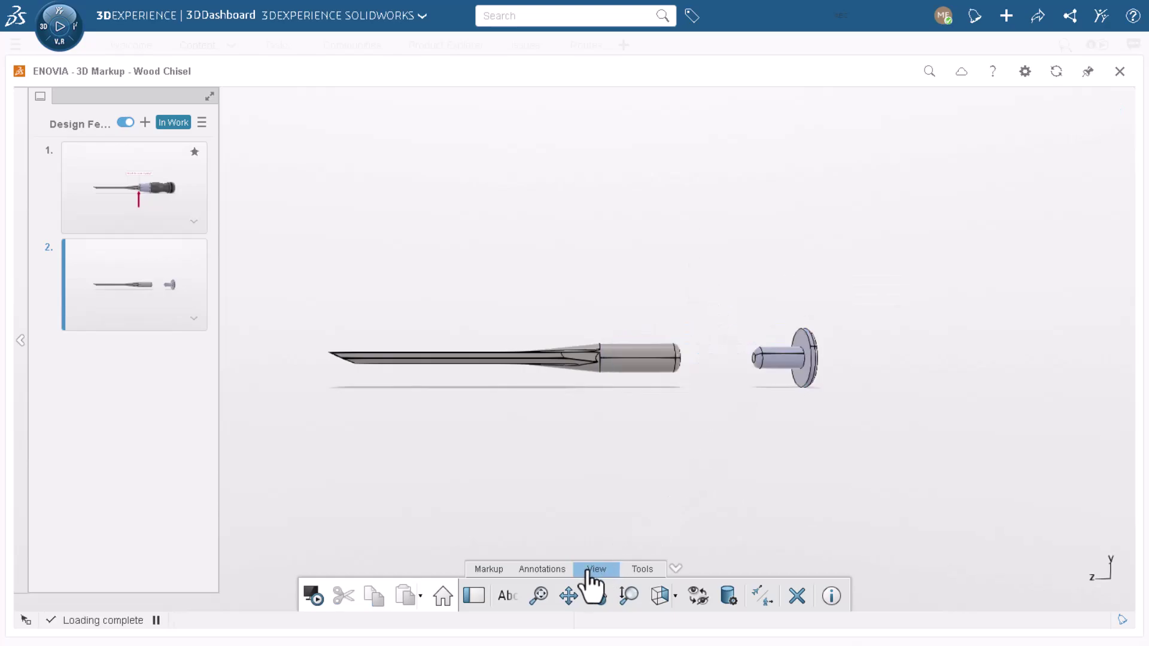
Reorient the view to face squarely onto the blade.
left_click(674, 597)
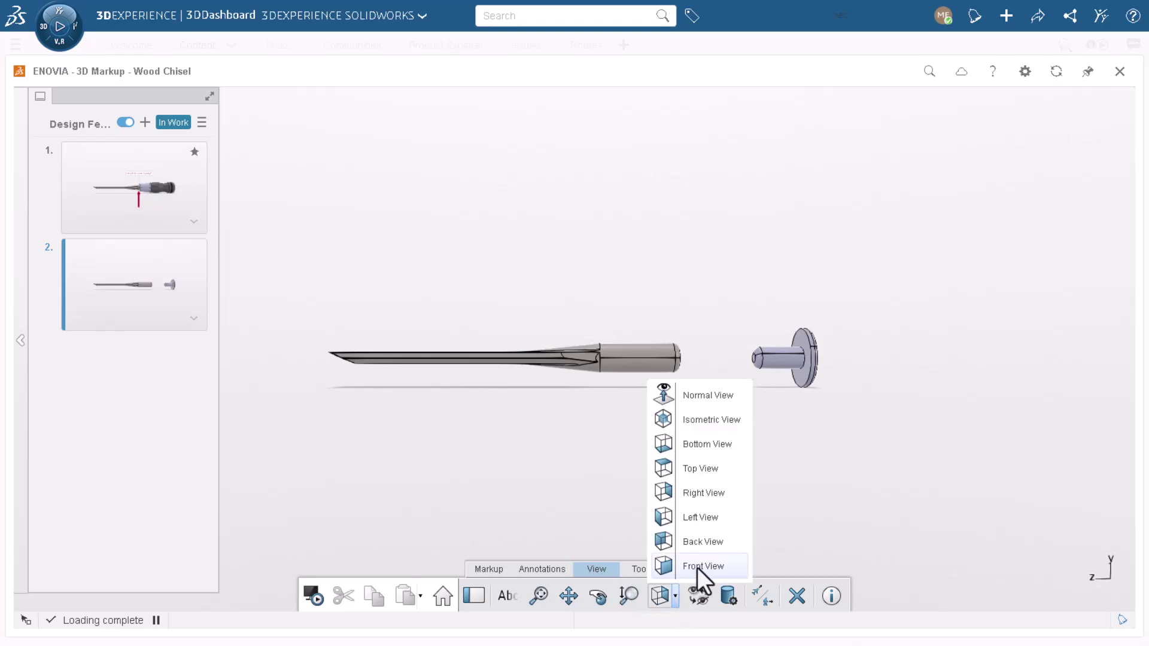
left_click(700, 468)
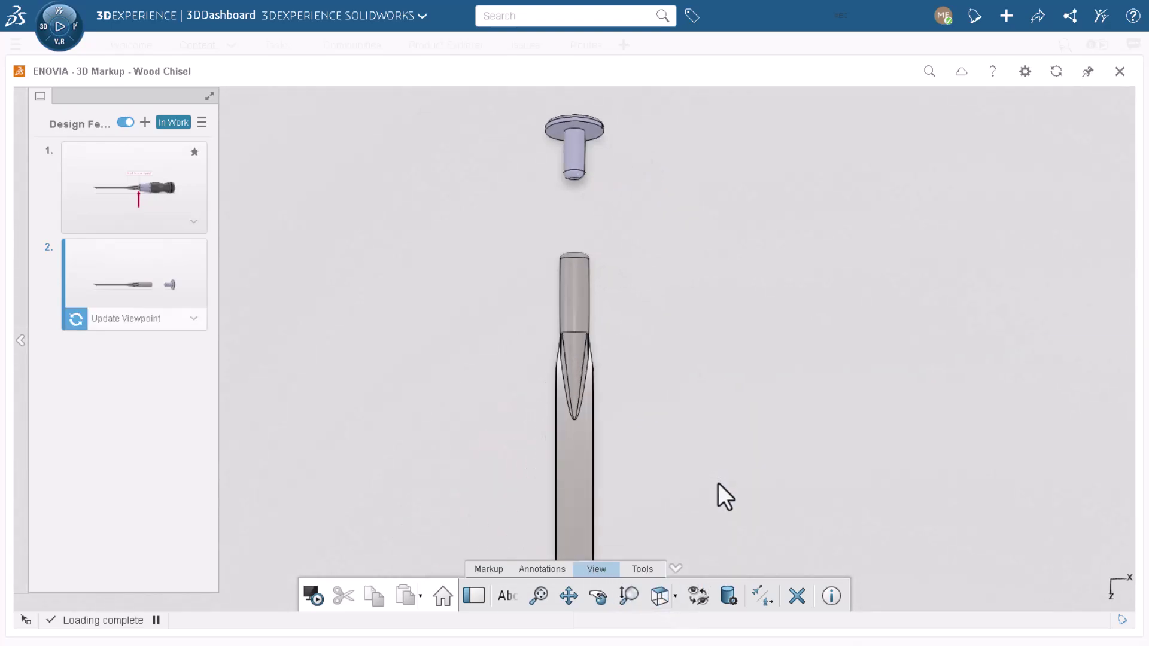
left_click(675, 596)
left_click(686, 395)
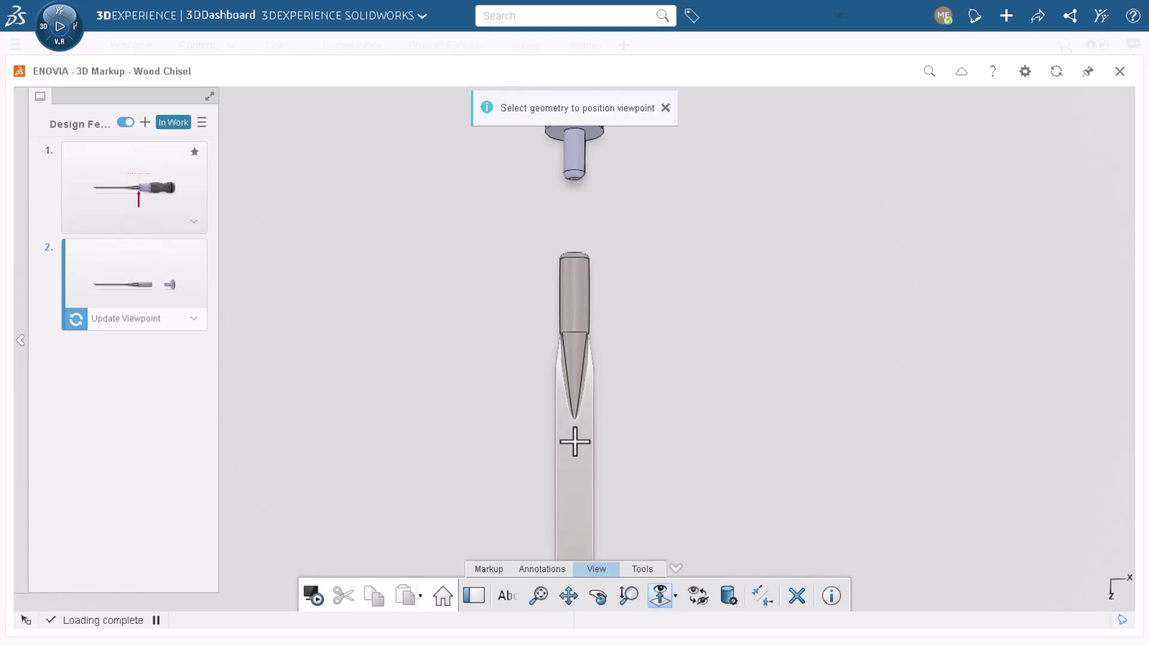
left_click(574, 443)
left_click(489, 569)
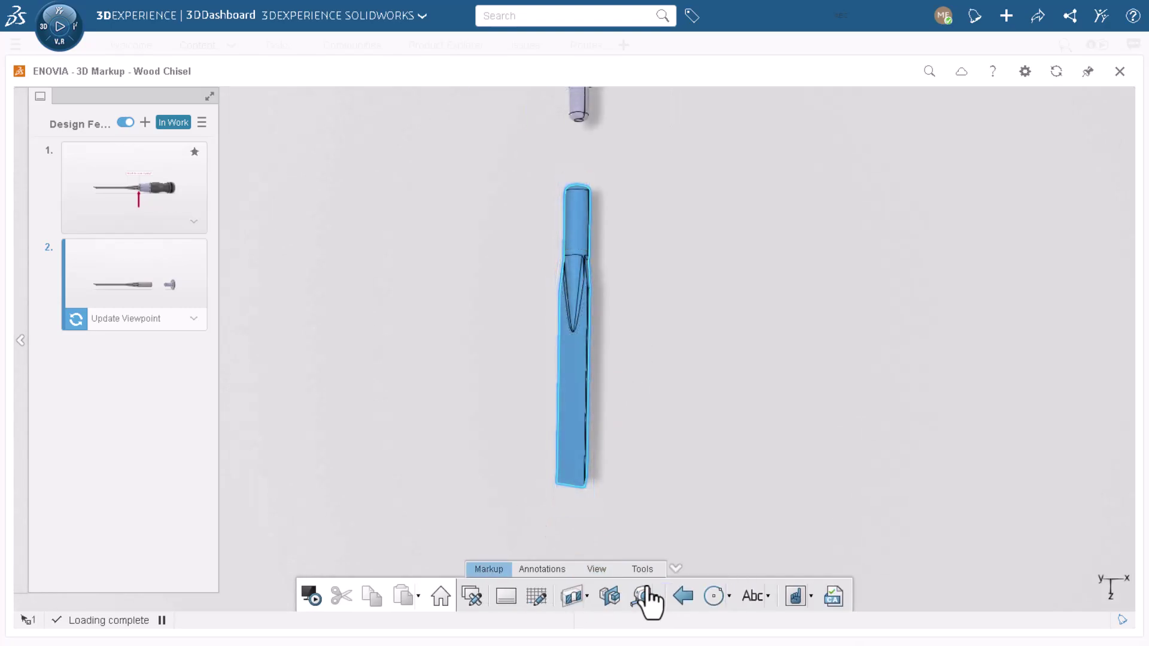
Add the note 'Consider adding notches to hold handle more securely.' to the right of the blade.
left_click(754, 597)
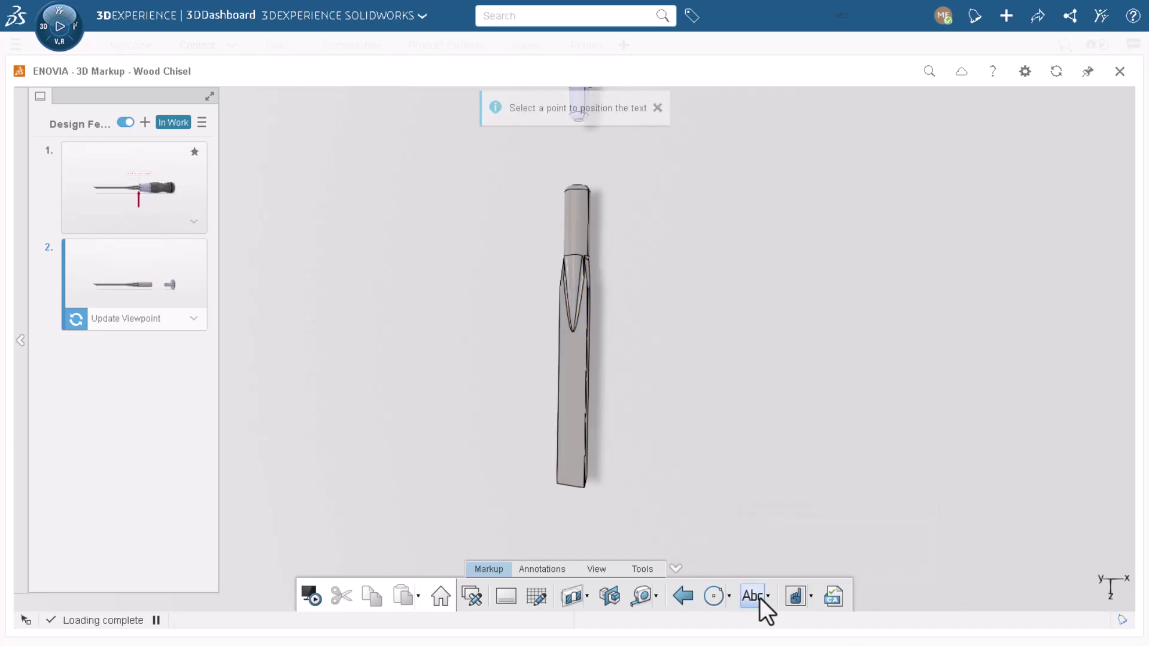
left_click(579, 222)
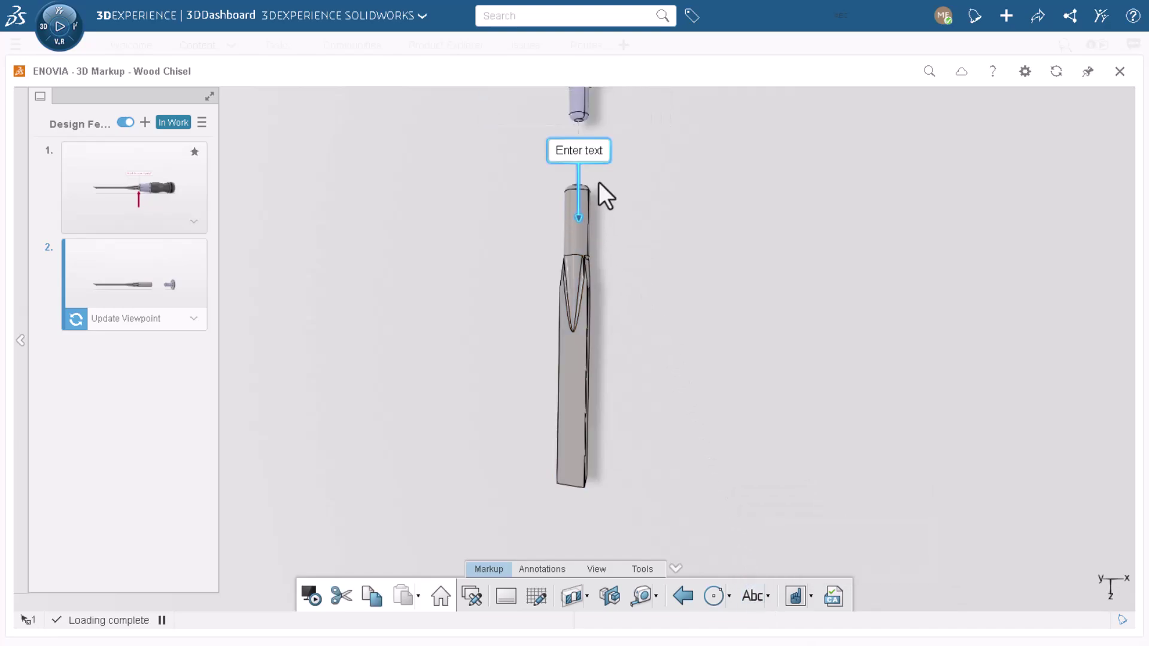
type("Consider adding notches to hold handle more securely")
left_click(661, 193)
left_click_drag(575, 150, 763, 136)
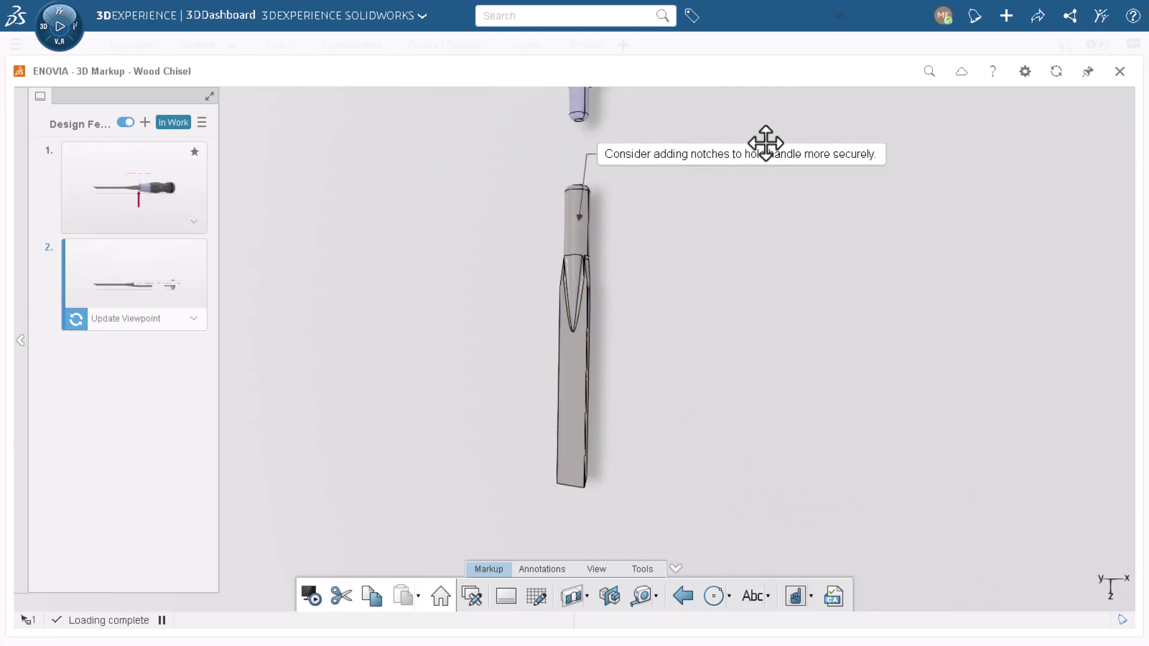
Give the note the orange Warning style, nudge it right, and save slide 2's viewpoint.
left_click(839, 108)
left_click(862, 256)
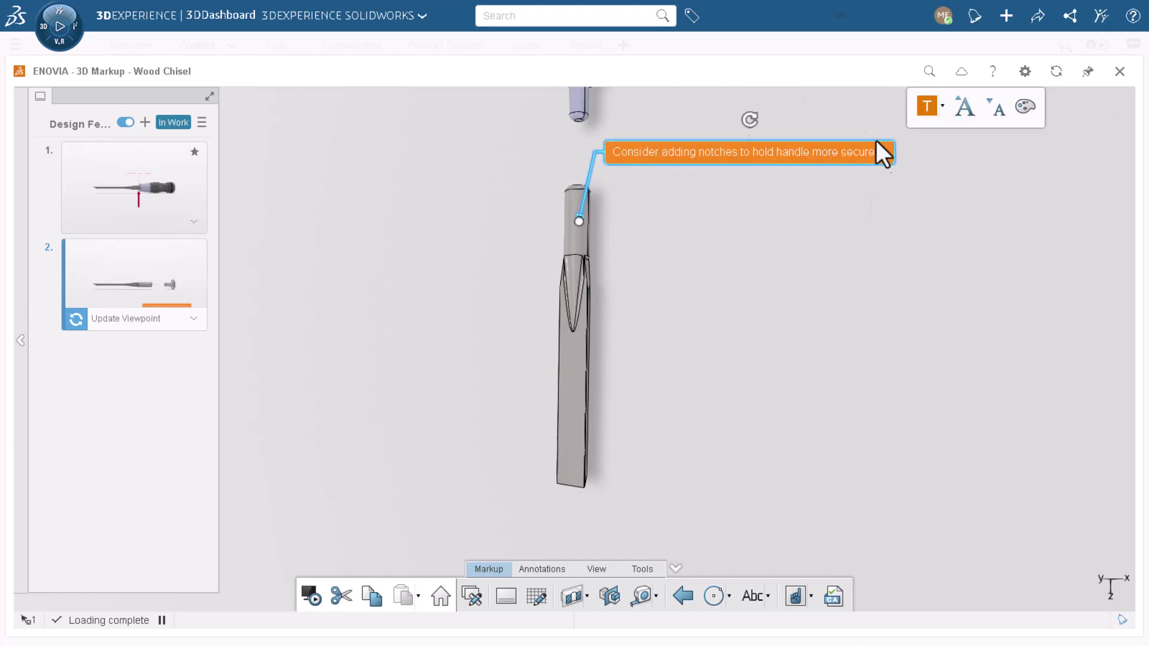
left_click(749, 133)
left_click_drag(751, 143, 794, 142)
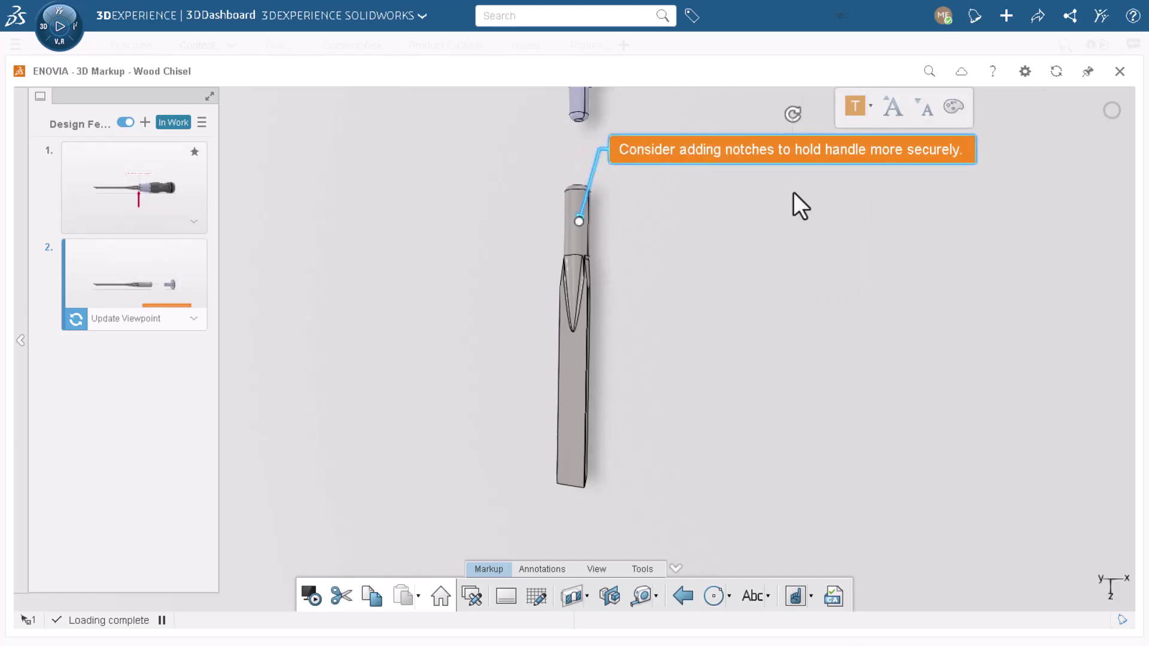
left_click(792, 220)
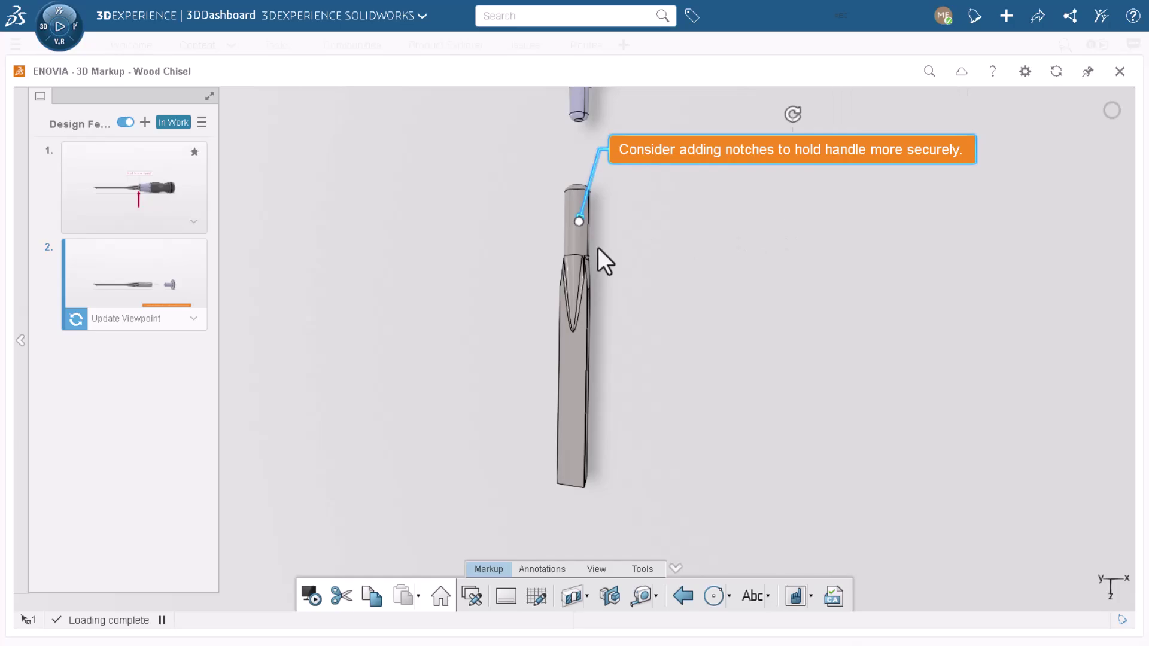
left_click(126, 319)
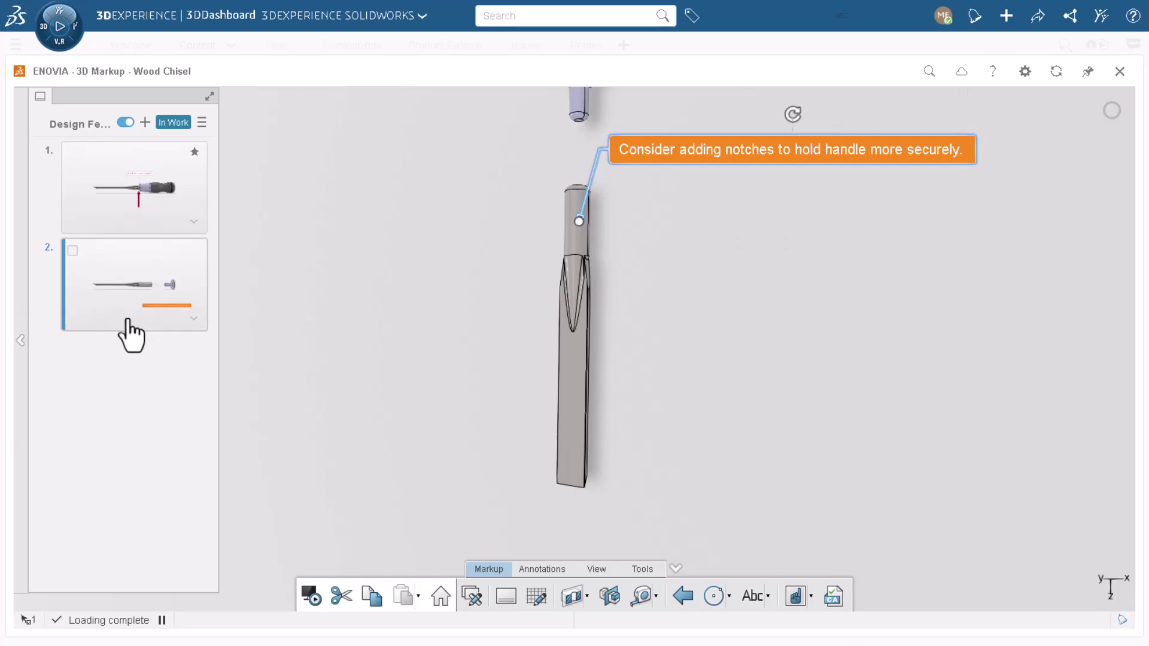
Switch to the View tools and select the end cap to show only the hidden parts.
left_click(595, 569)
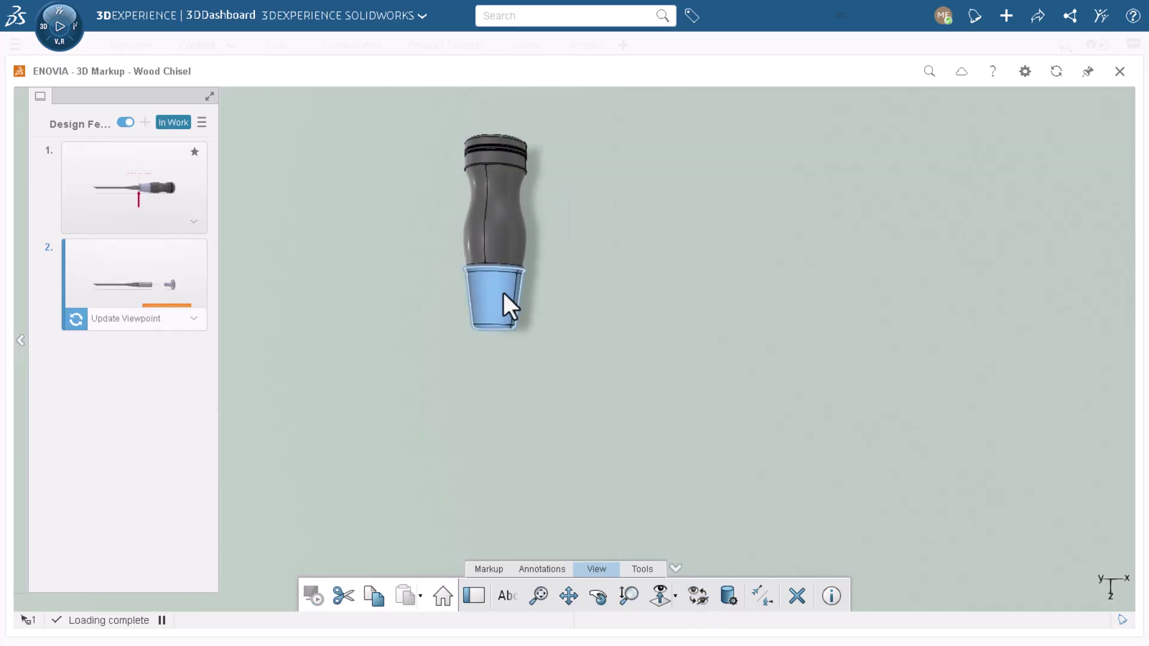
left_click(504, 293)
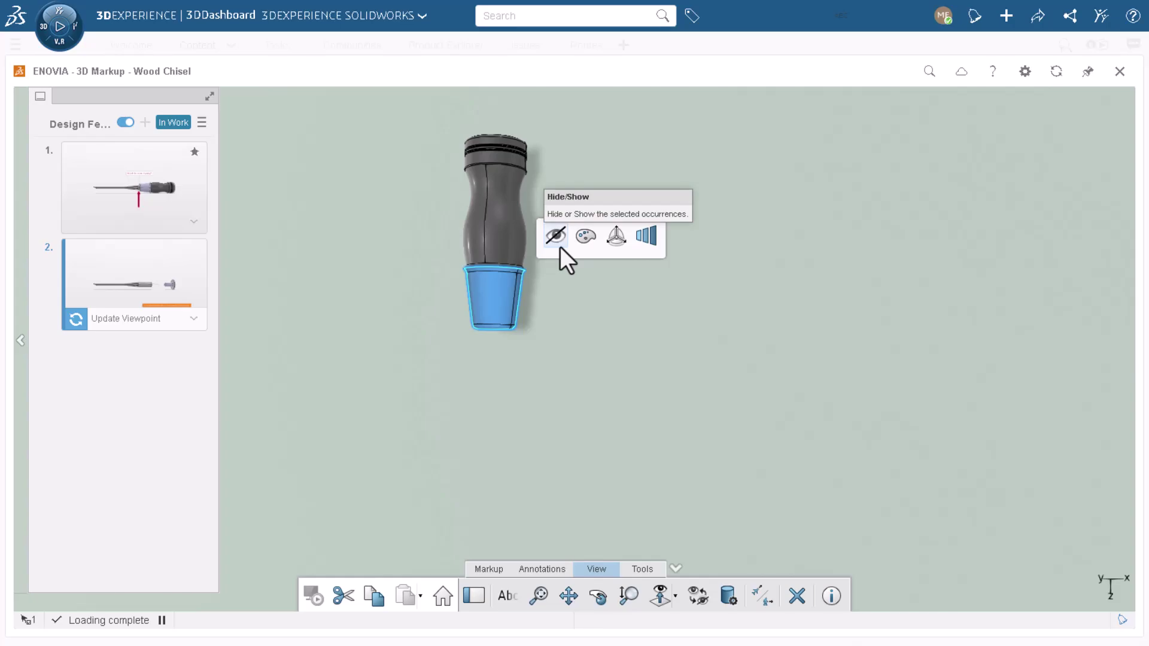
Return to the normally visible parts and copy slide 1.
left_click(701, 599)
left_click(180, 207)
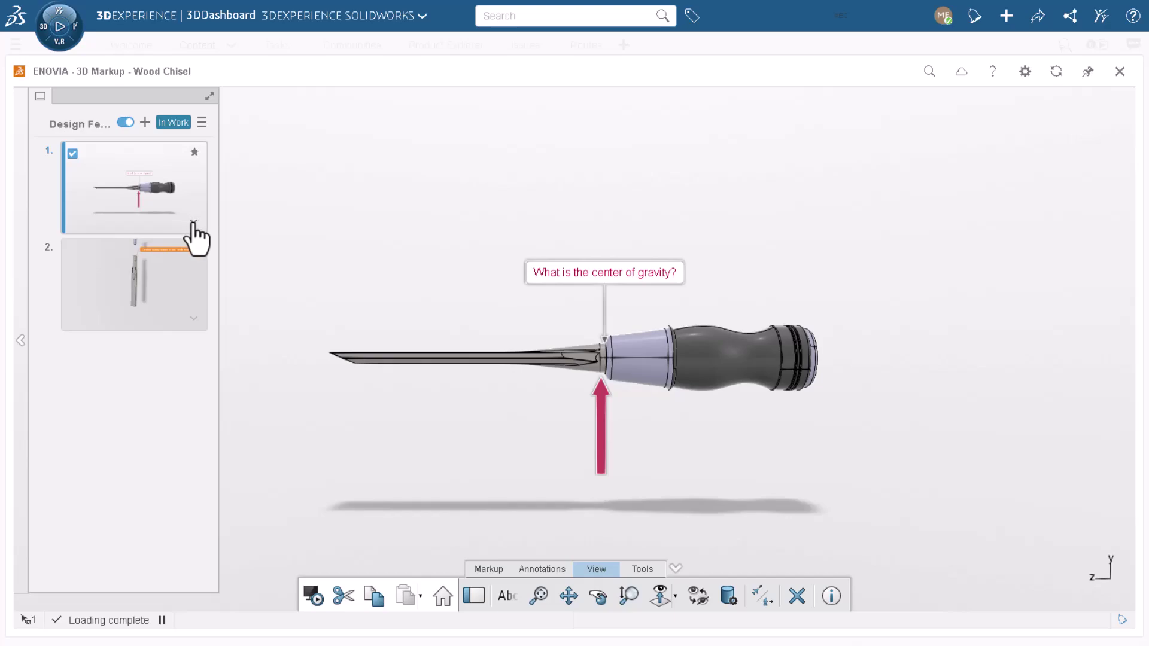
right_click(192, 221)
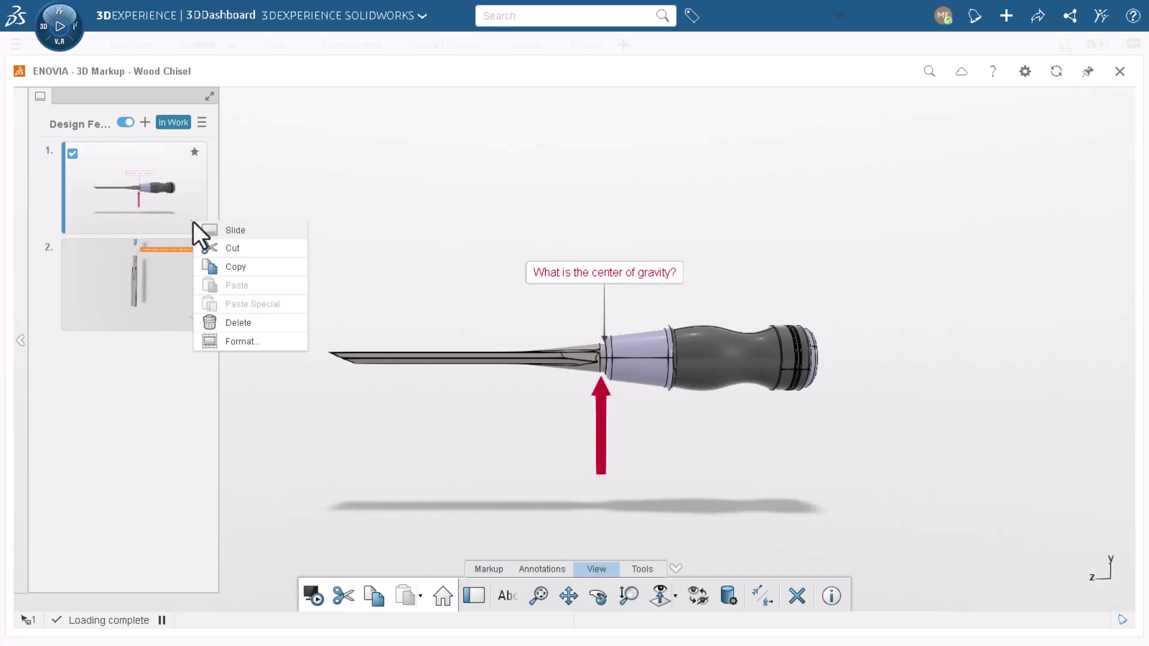
left_click(279, 267)
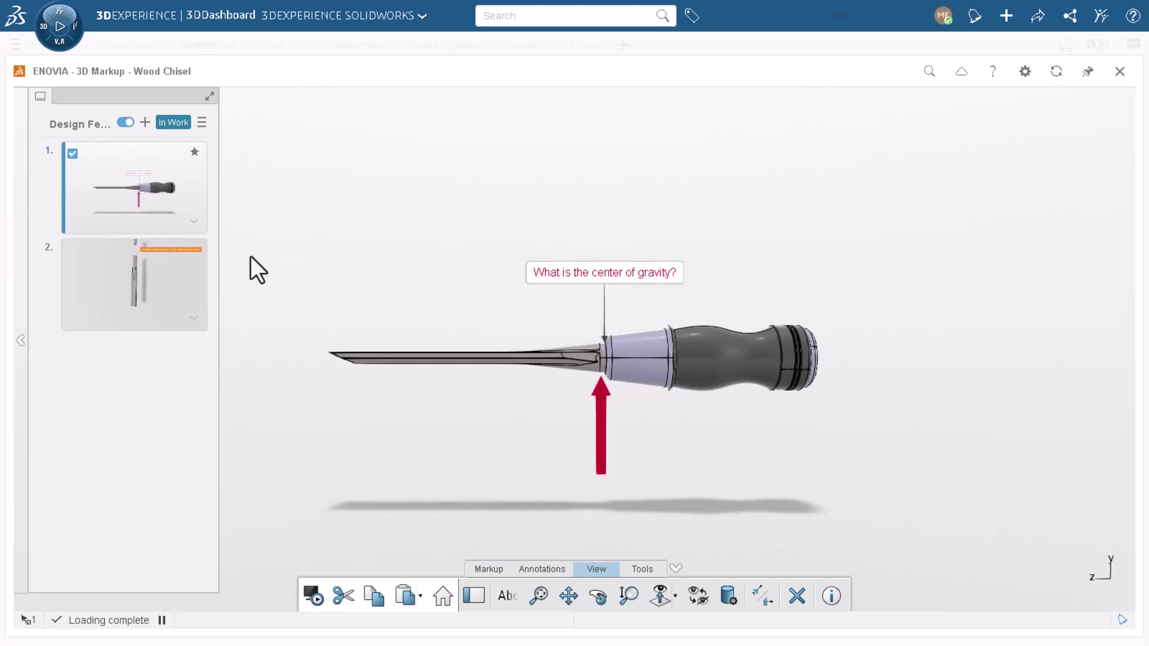
Paste slide 1 as a new slide without 3D formatting or 3D markers, and move it to the end.
right_click(194, 222)
left_click(251, 306)
left_click(528, 304)
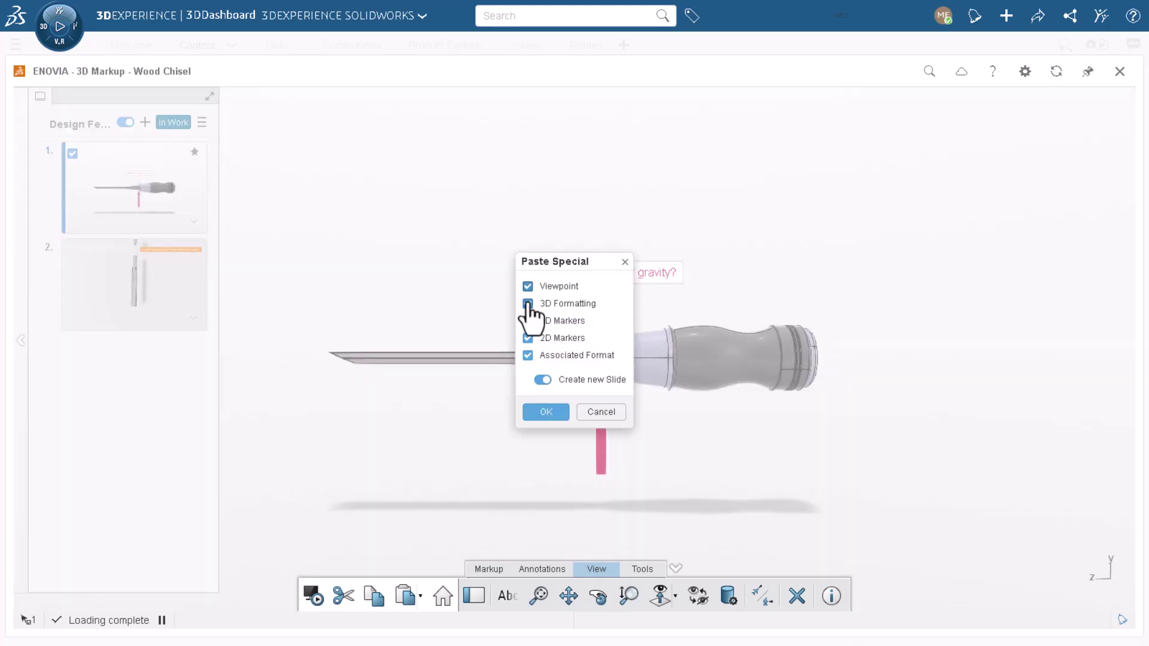
left_click(527, 320)
left_click(545, 412)
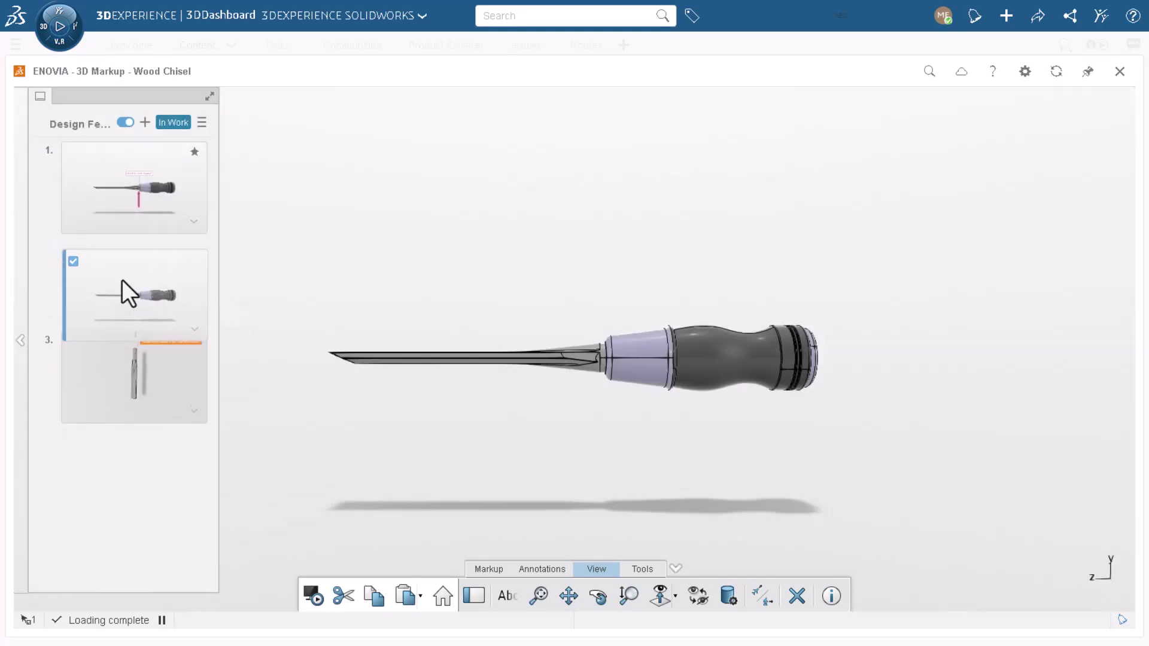
left_click_drag(122, 279, 123, 408)
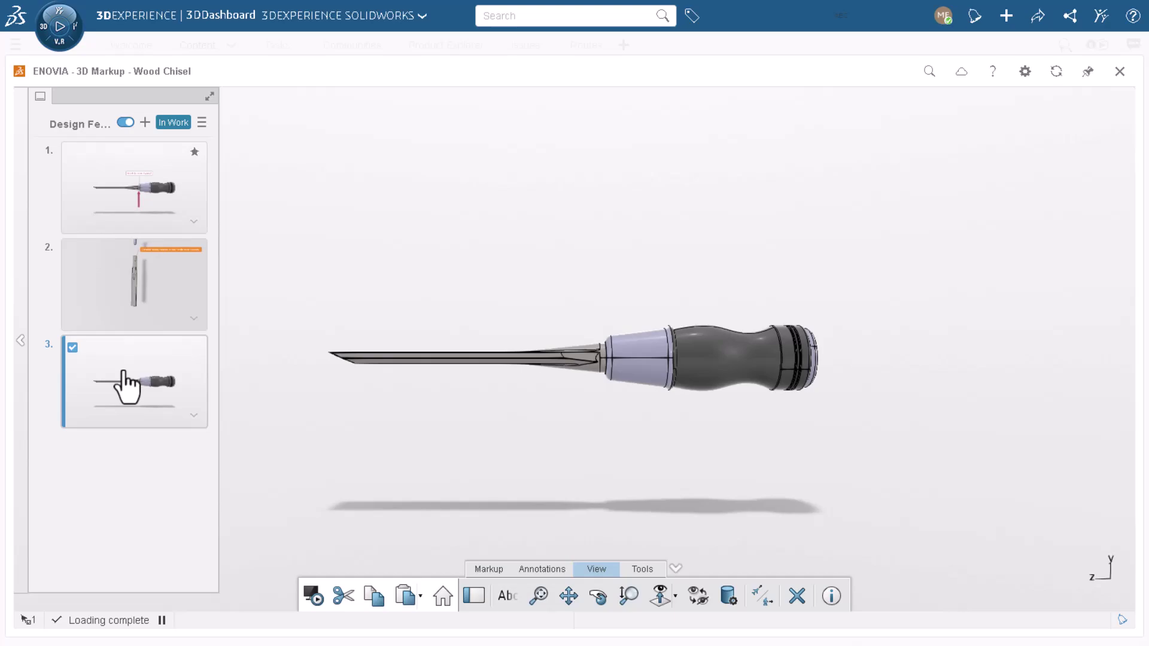
Measure the 205.751 mm overall length from the chisel tip to the handle end.
left_click(489, 569)
left_click(660, 596)
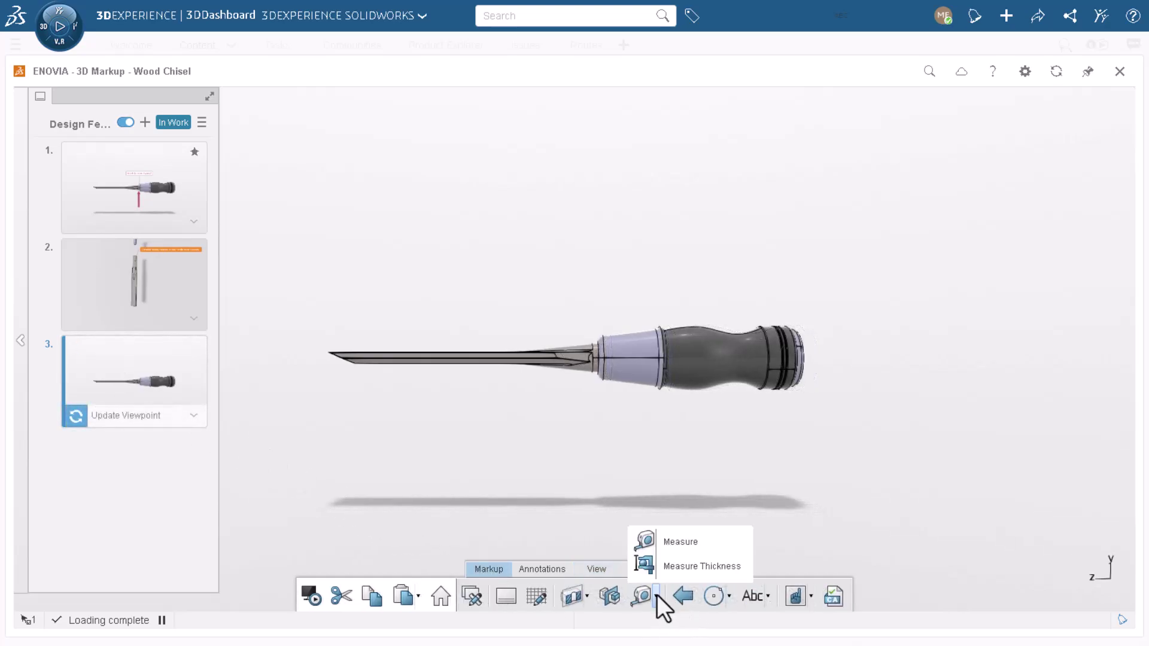
left_click(680, 541)
left_click(529, 522)
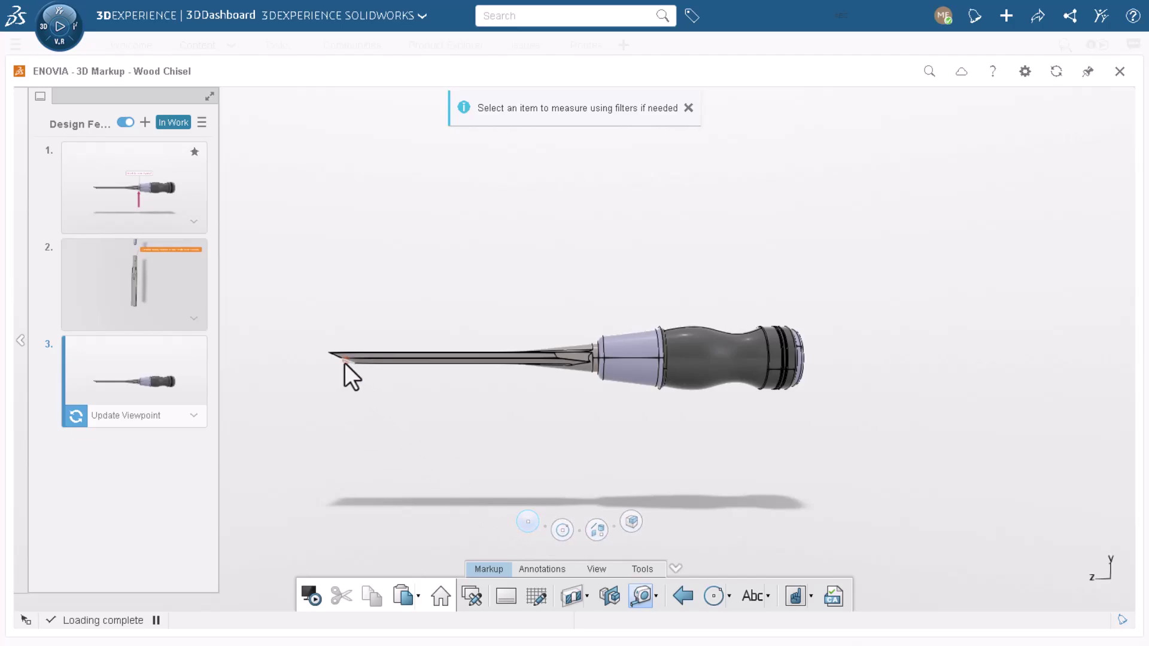
left_click(331, 353)
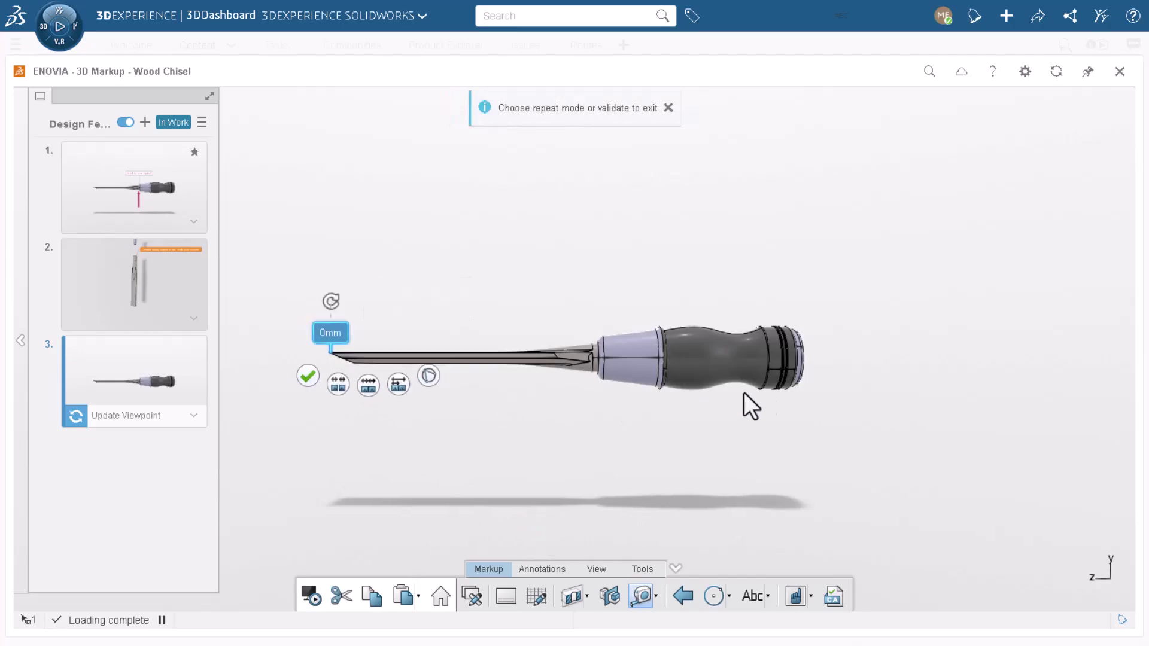
left_click(754, 373)
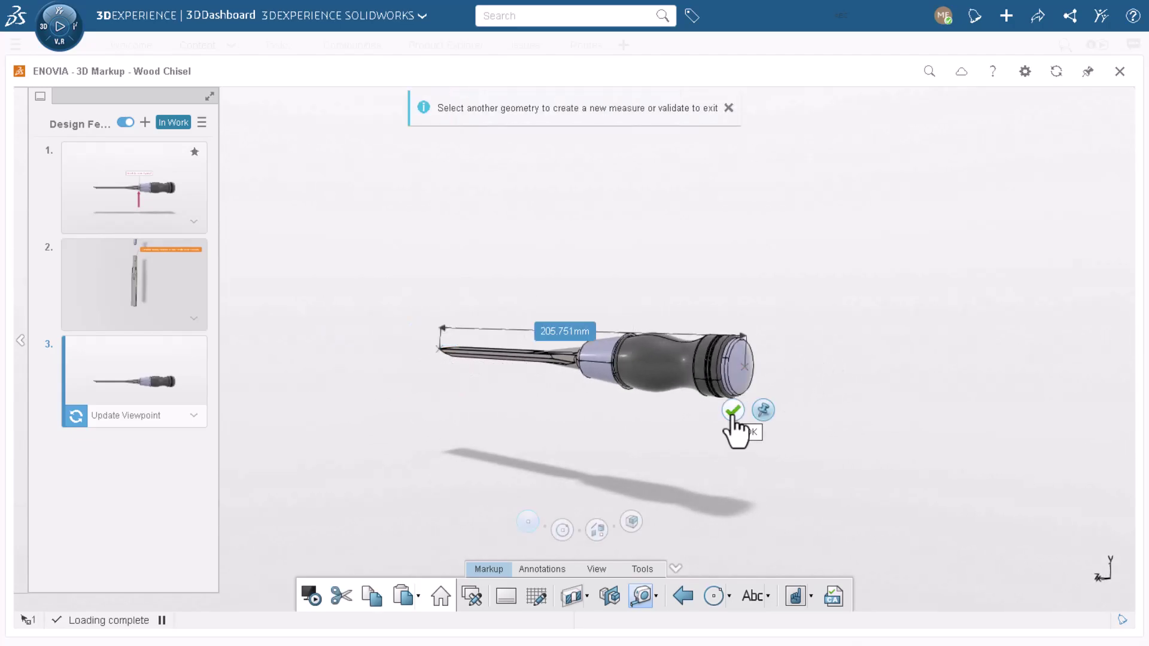
left_click(734, 413)
Show the chisel from the side, raise the length label above it, and save slide 3's viewpoint.
left_click(596, 568)
left_click(675, 596)
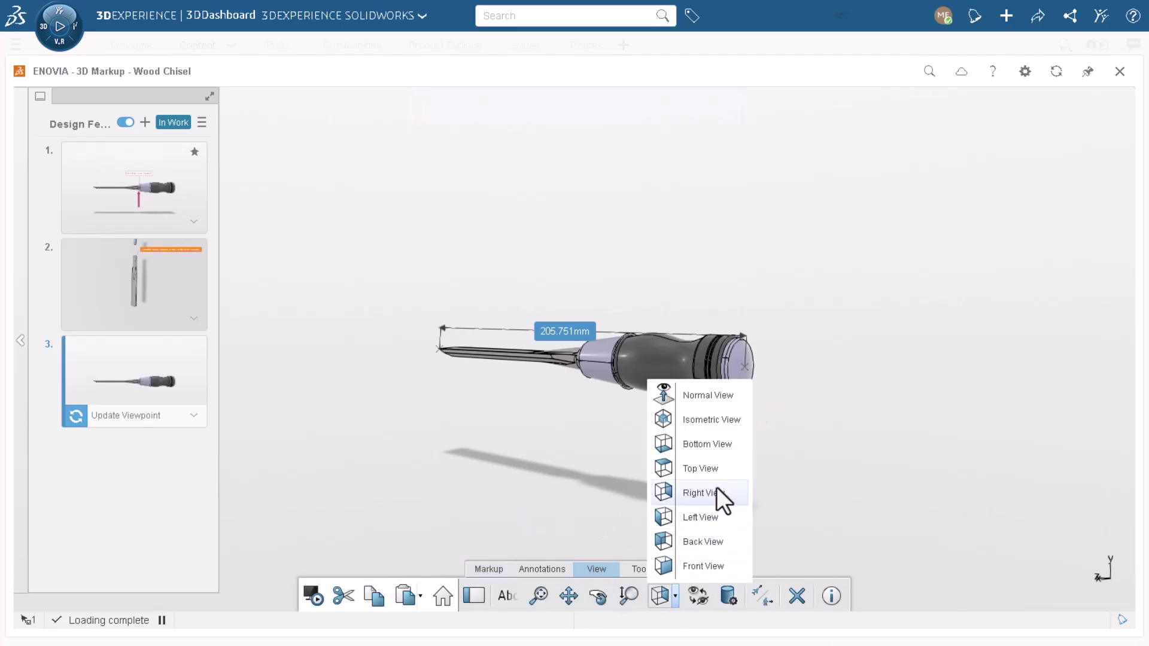
left_click(718, 492)
left_click(540, 596)
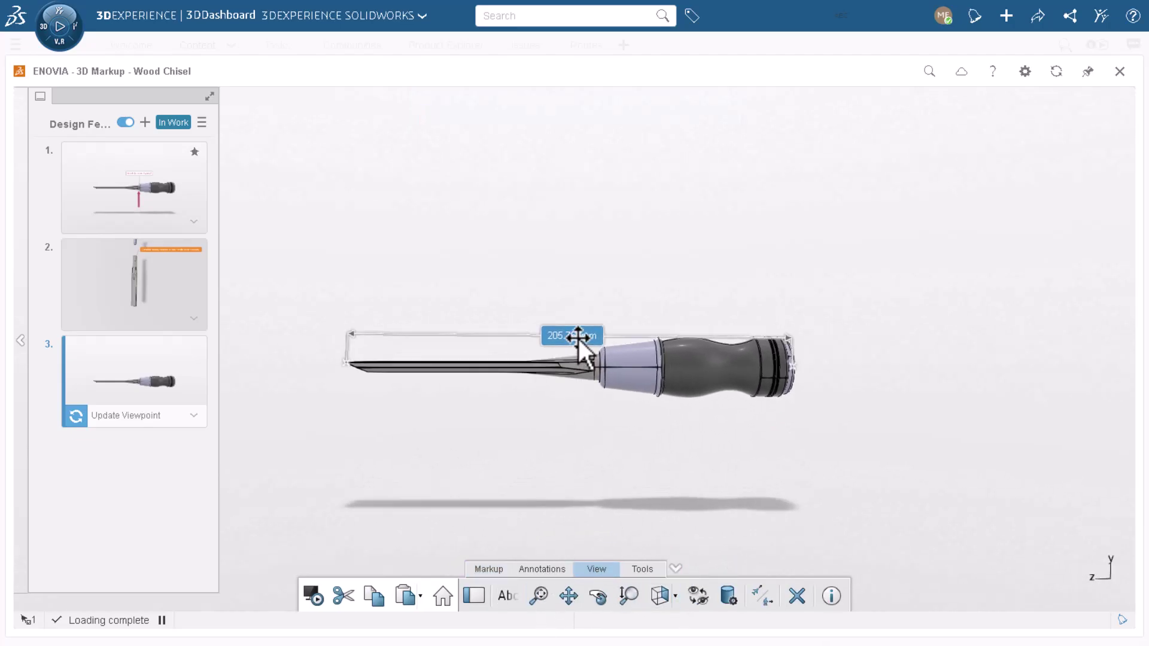
left_click_drag(571, 336, 585, 302)
left_click(586, 303)
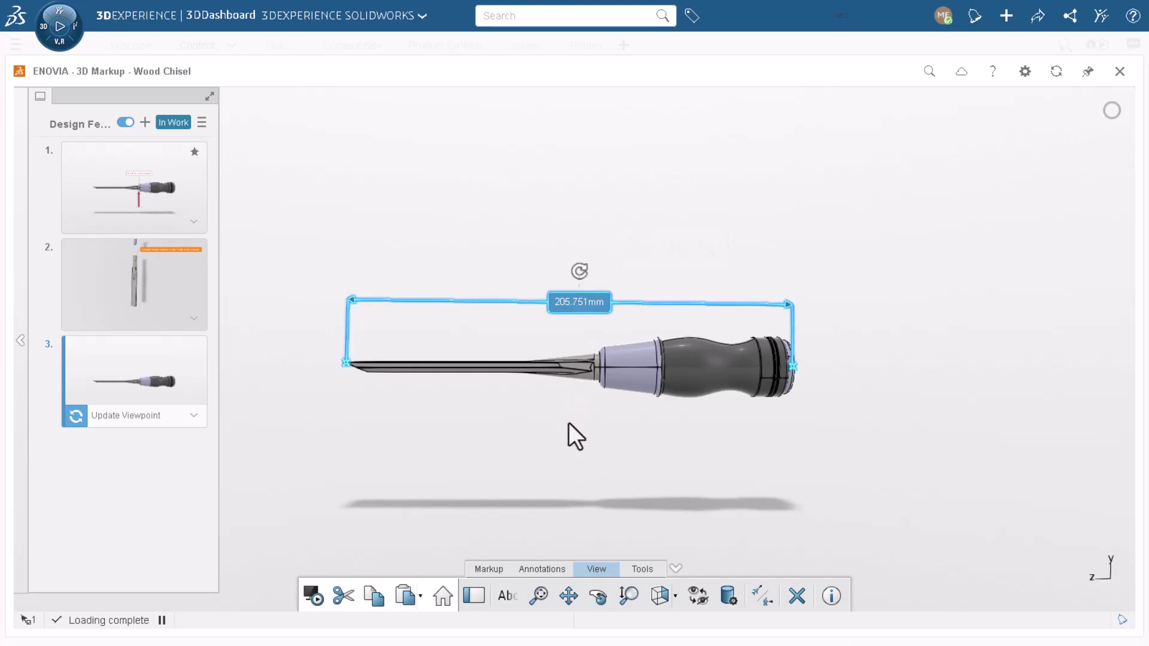
left_click(112, 416)
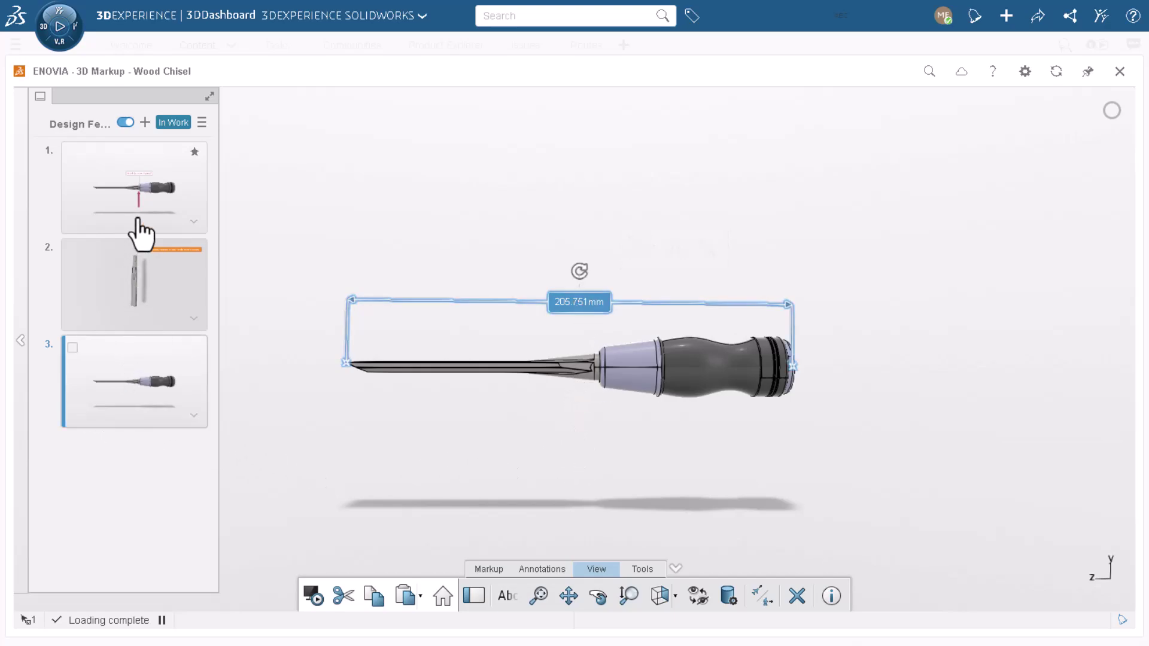
Present slides 1 to 3 full-screen from slide 1, wrap back to slide 1, then exit.
left_click(143, 184)
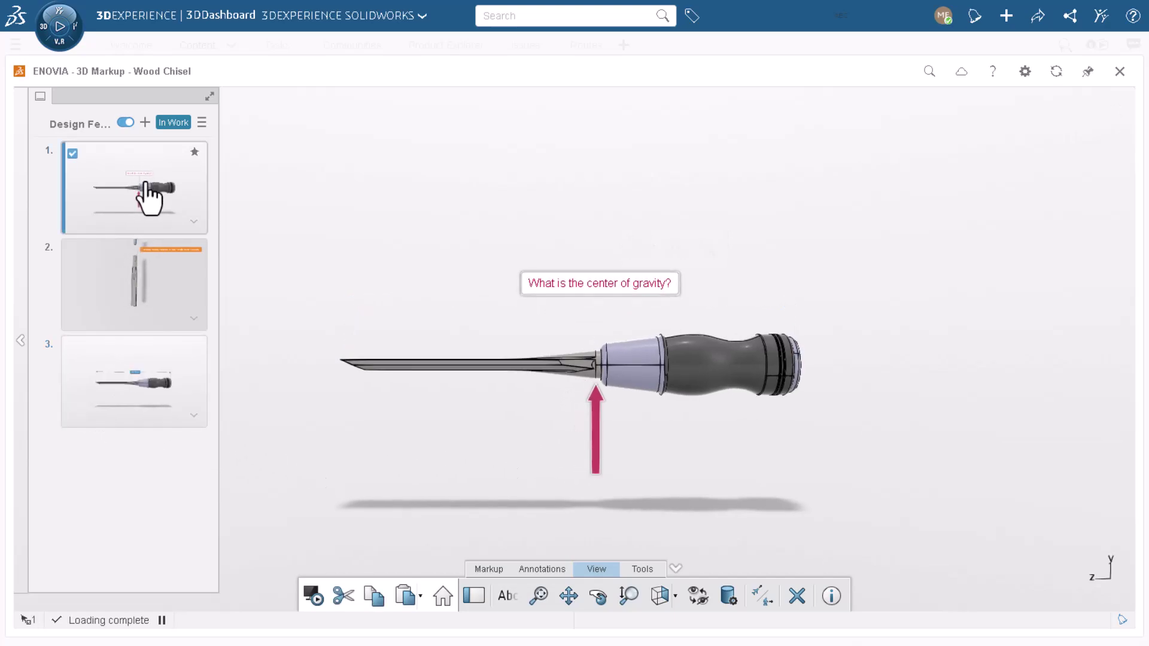
left_click(312, 596)
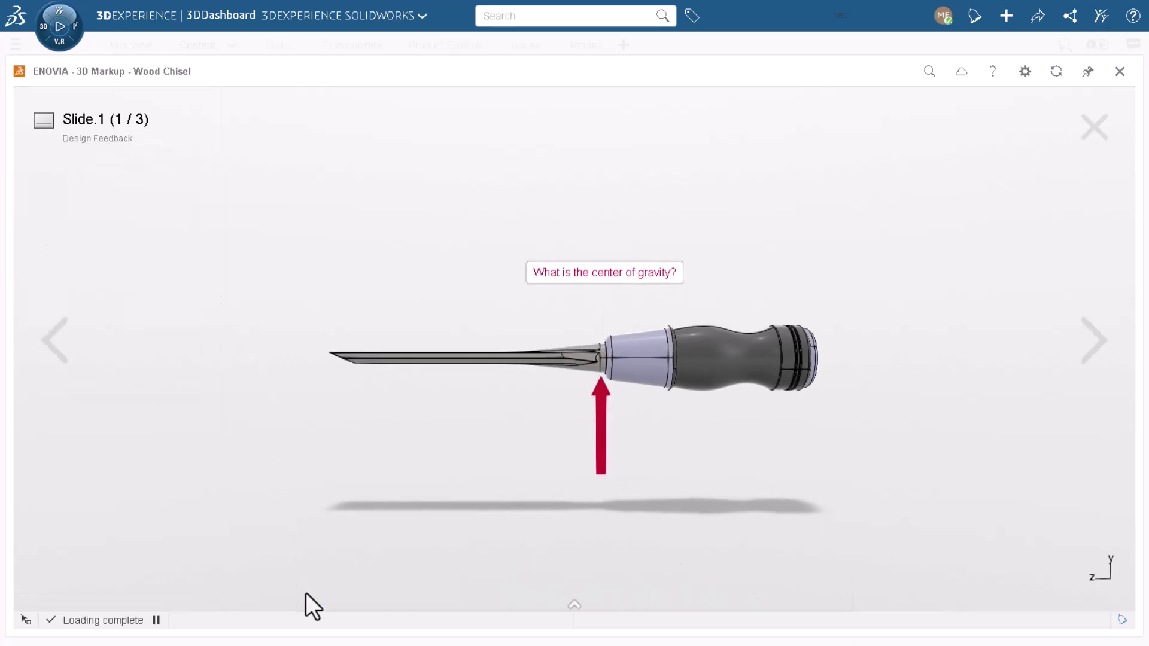
left_click(1095, 342)
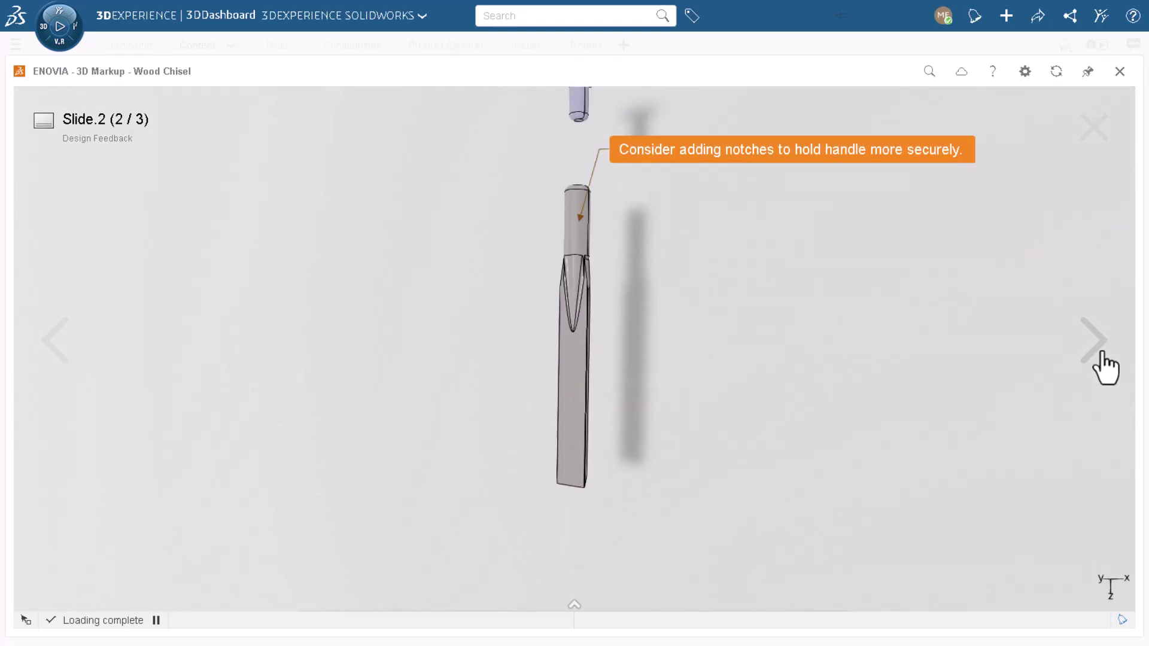
left_click(1097, 345)
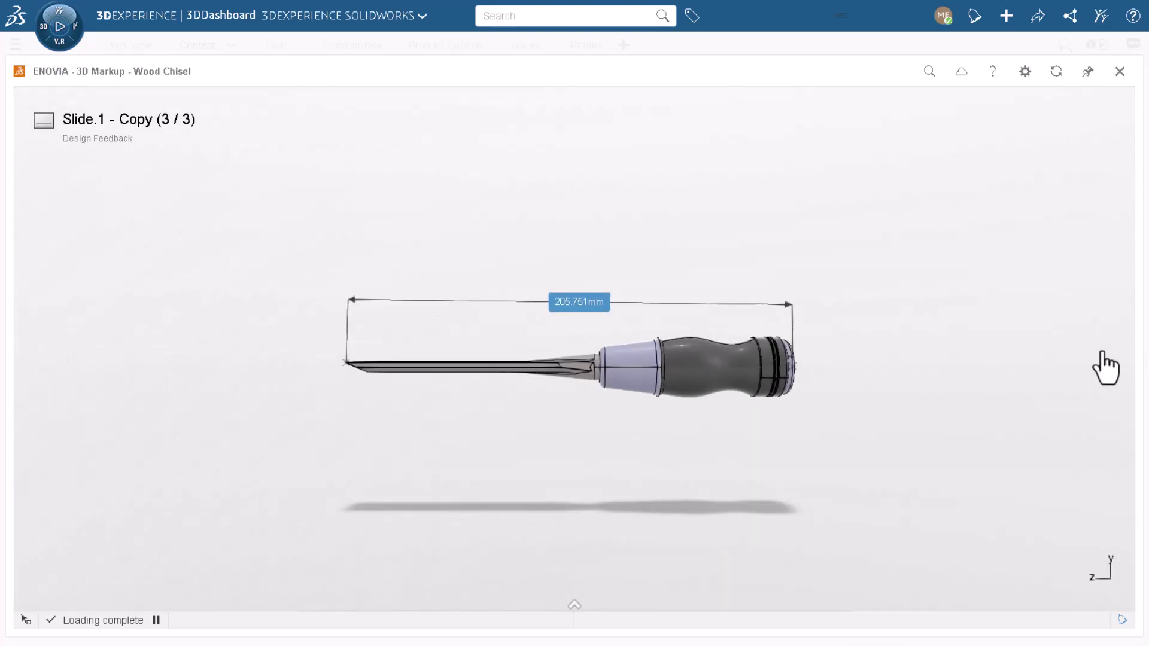
left_click(1096, 345)
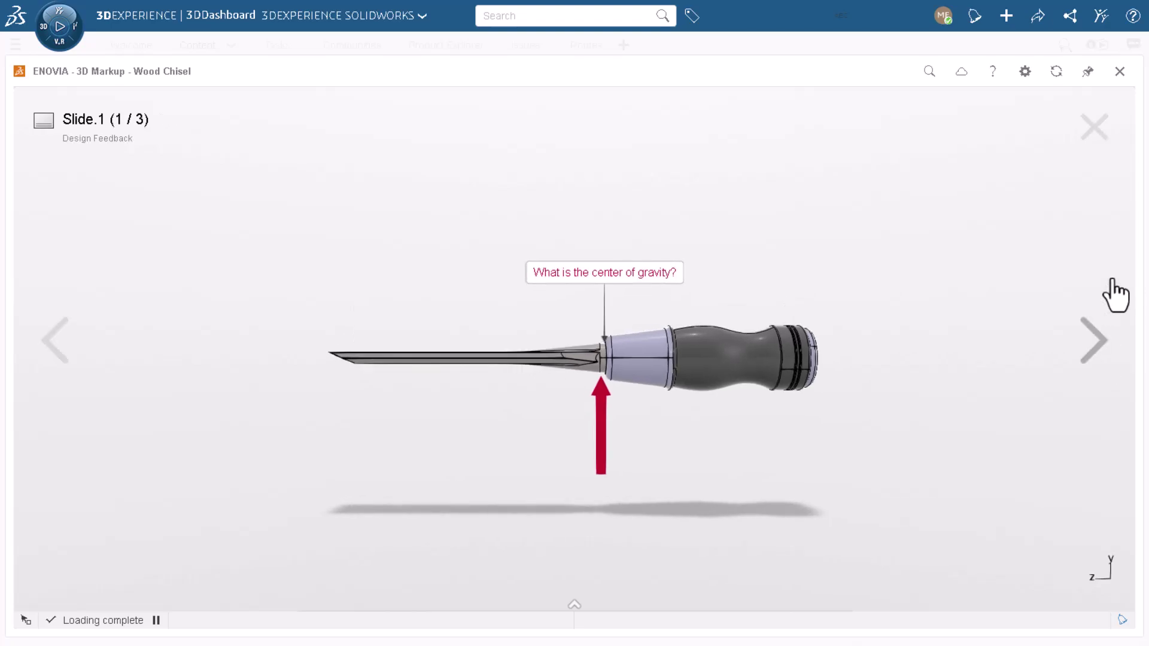
left_click(1094, 126)
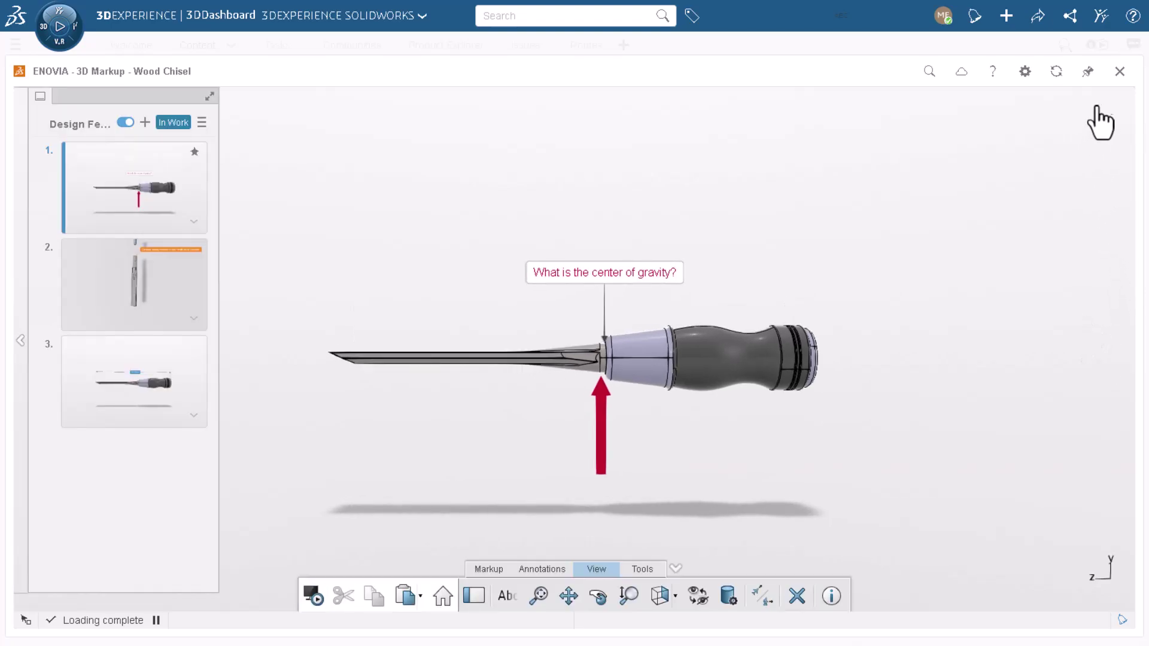
Leave 3D Markup and expand the Wood Chisel's Relations to its three related objects.
left_click(1120, 71)
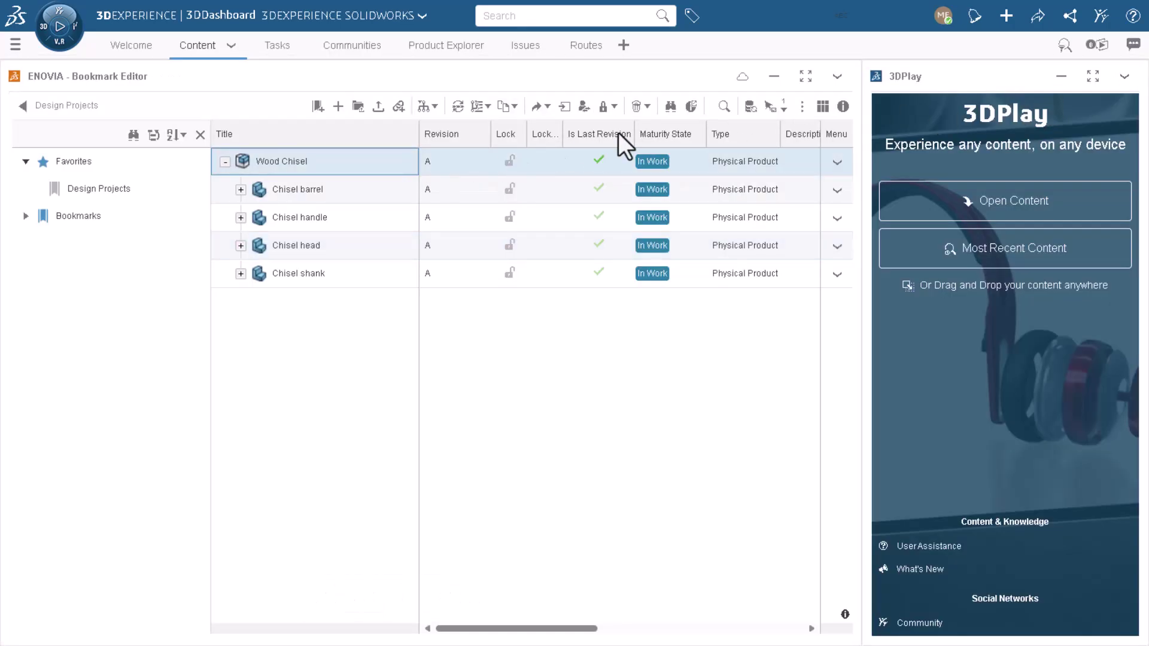
left_click(802, 108)
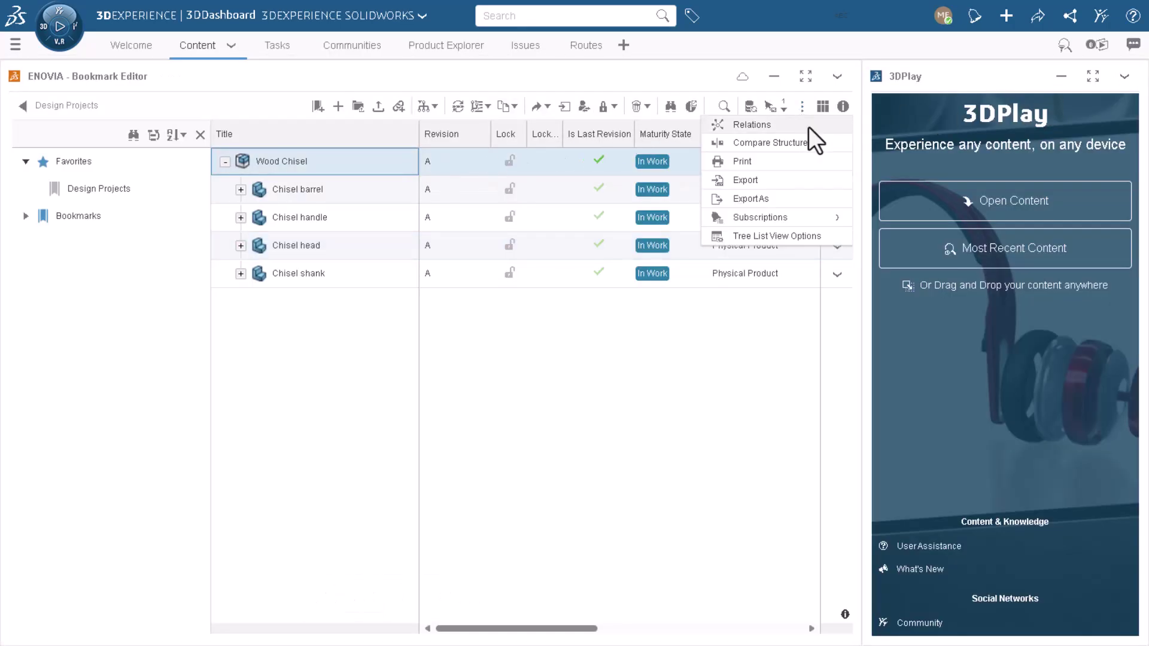
left_click(808, 126)
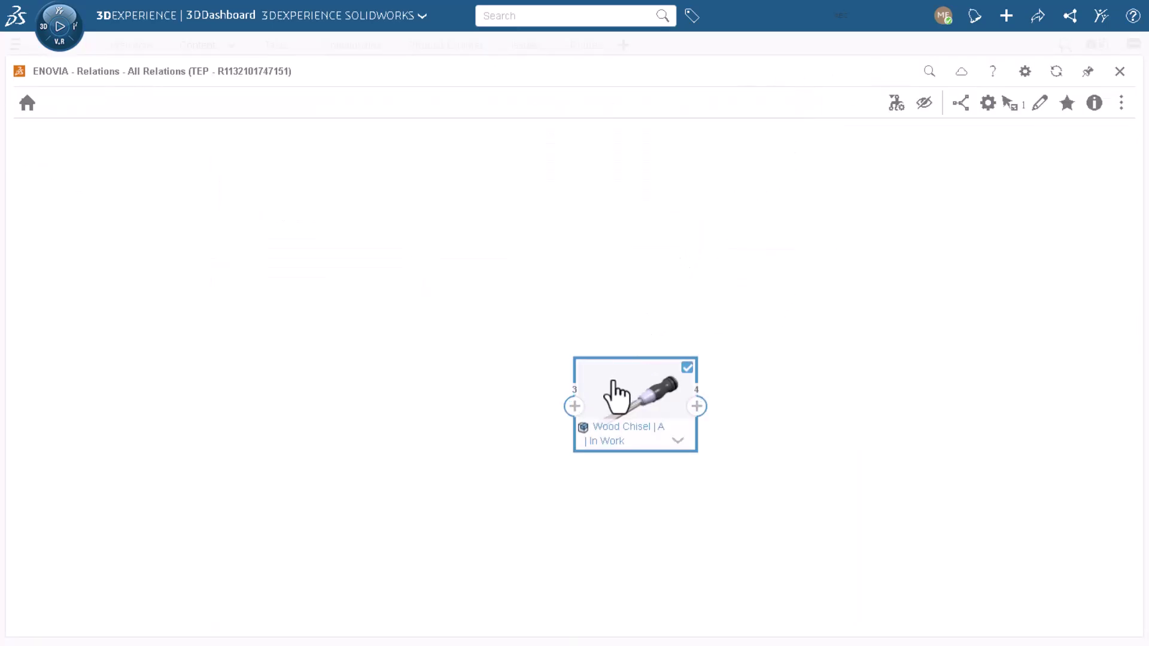
left_click(575, 407)
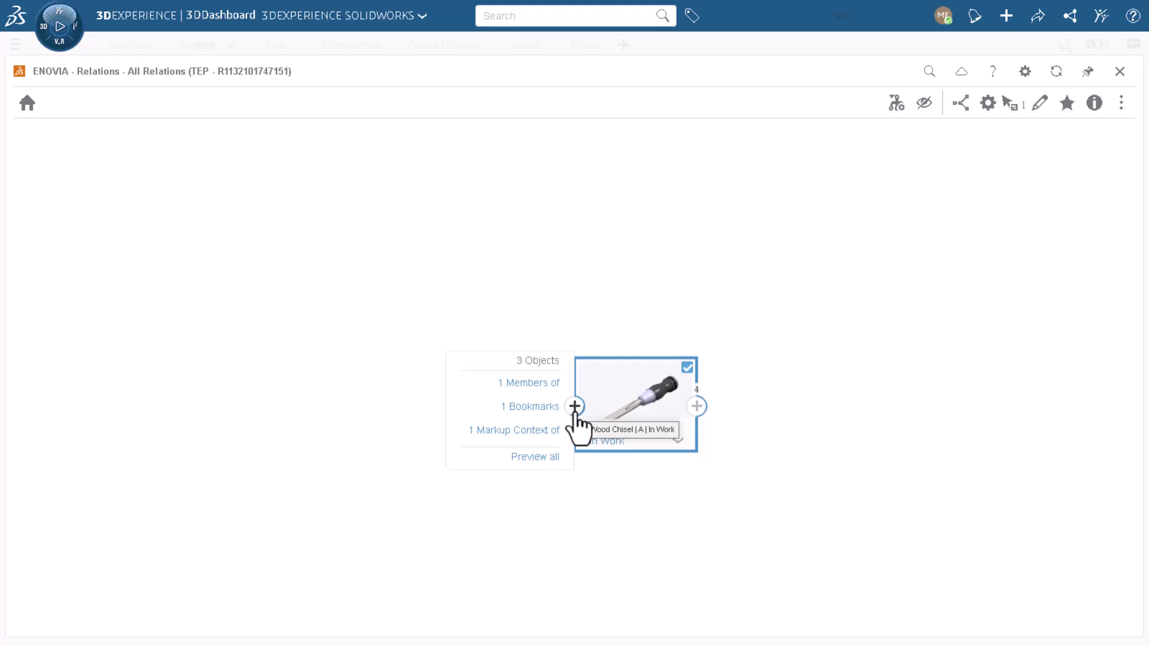
left_click(575, 408)
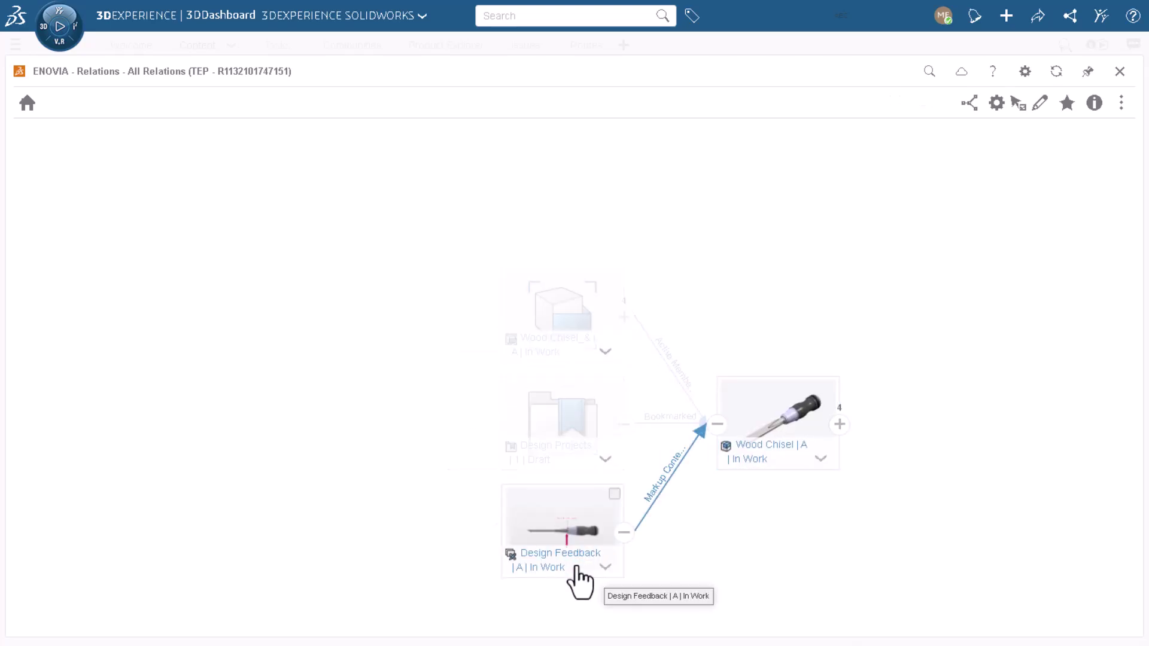